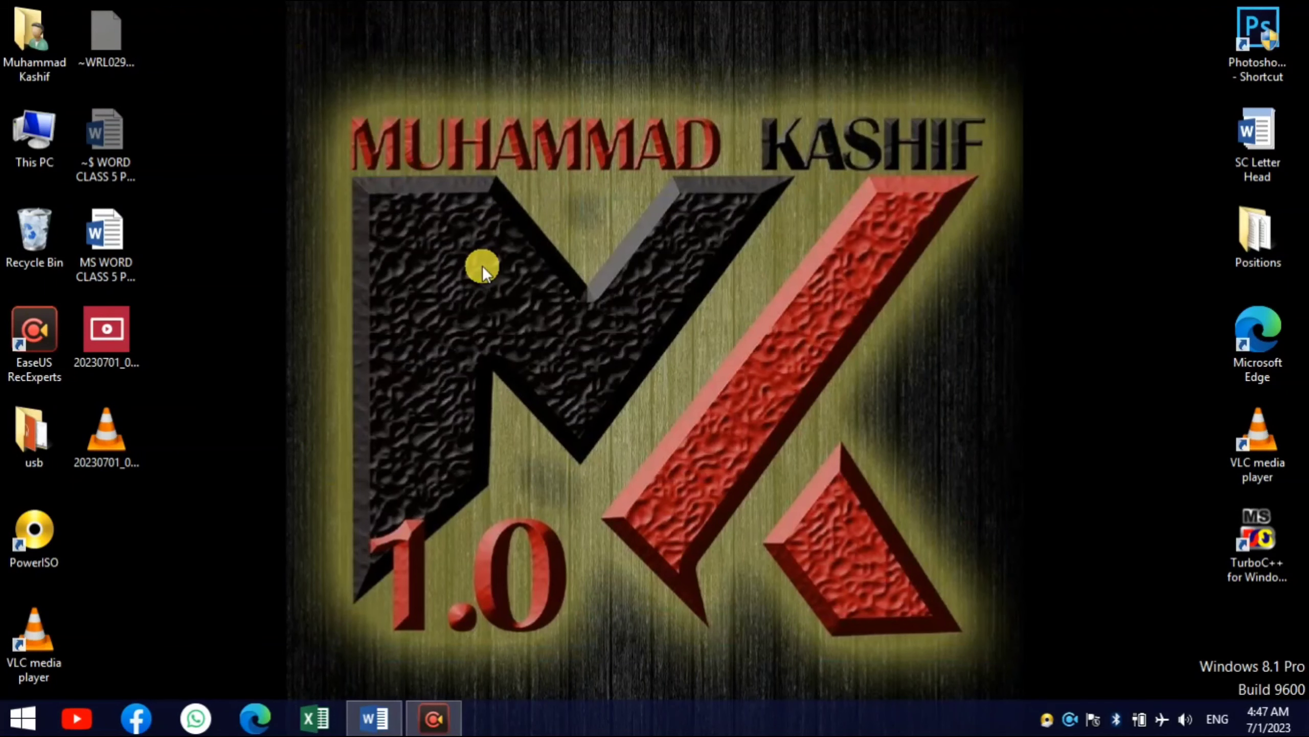
- Switch to the open Word document with the BULLETS / NUMBERING heading and place the cursor at PINEAPPLE in the fruit list
left_click(376, 728)
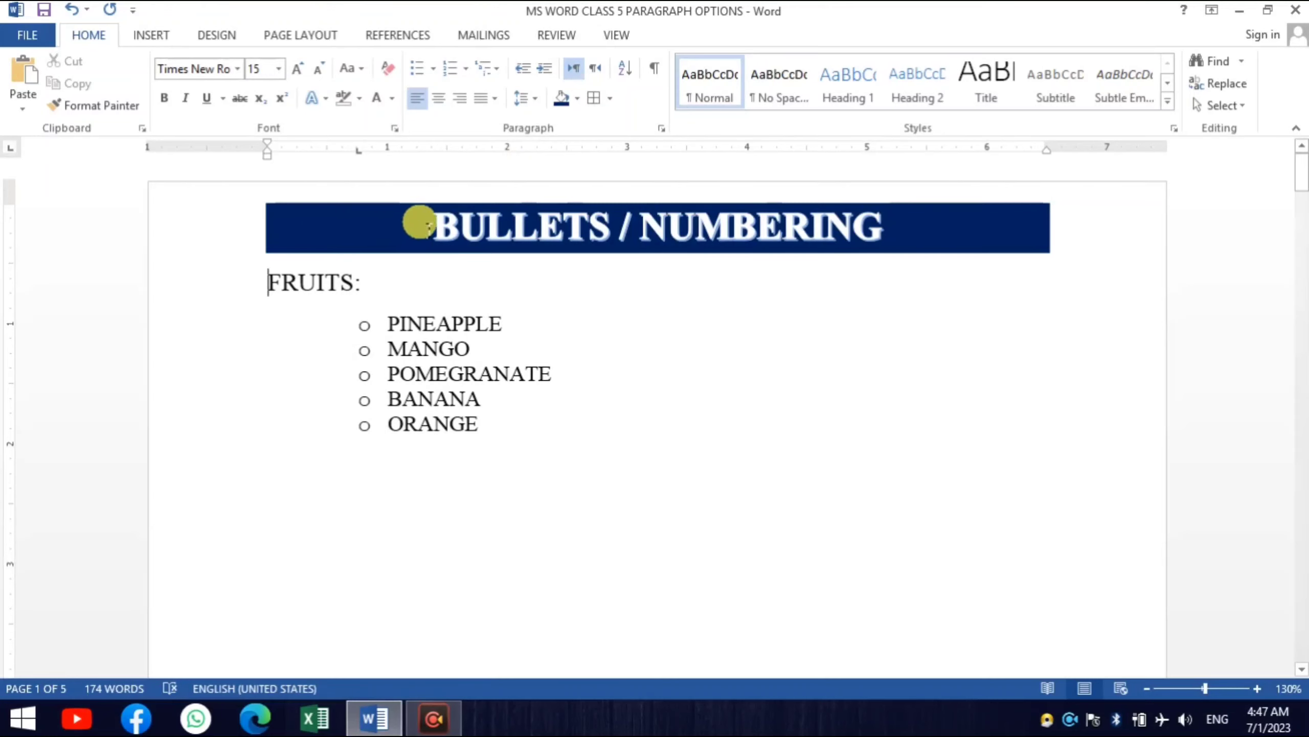
left_click_drag(433, 227, 729, 235)
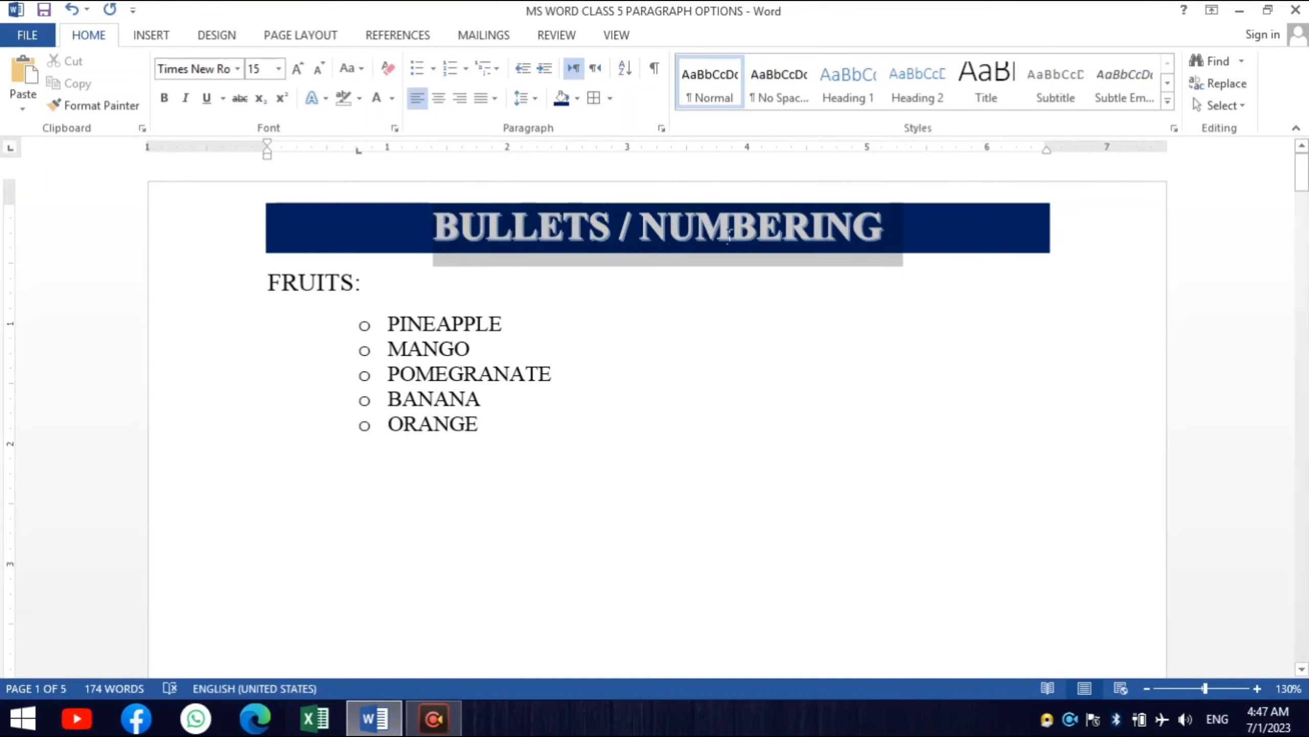
left_click(477, 226)
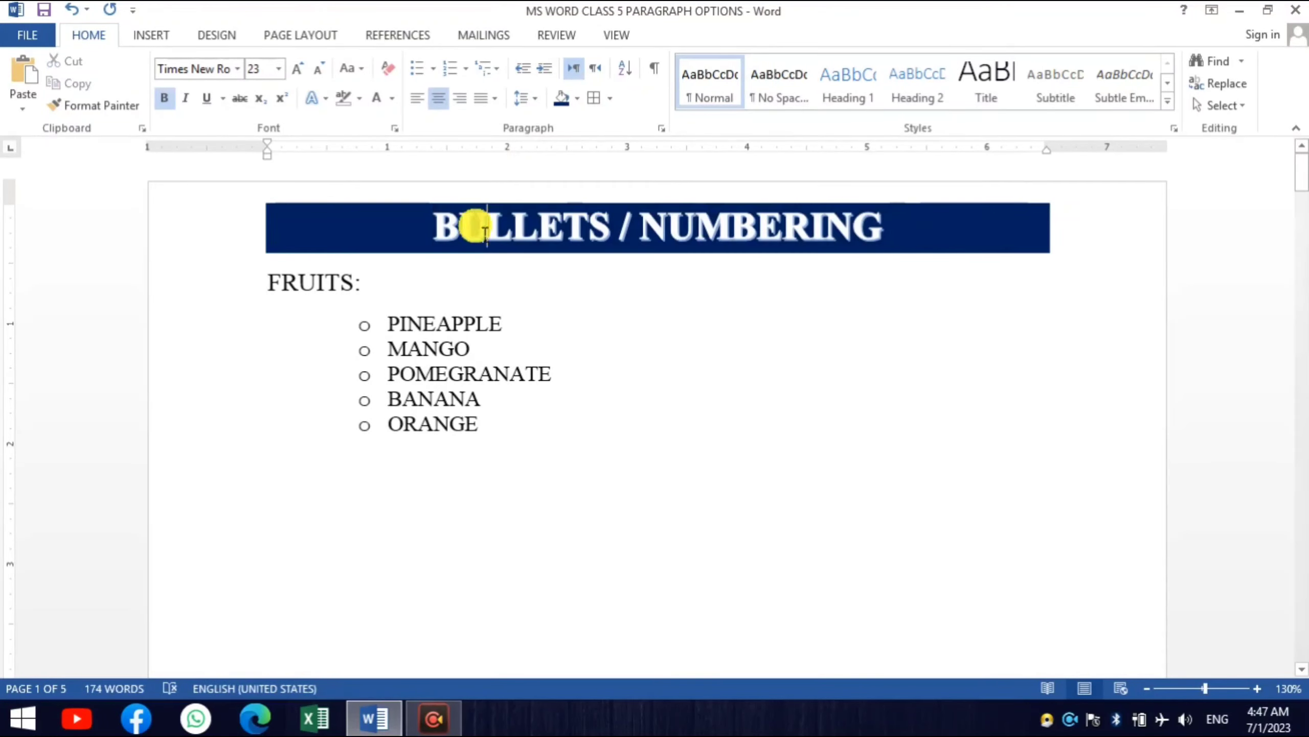
left_click(381, 325)
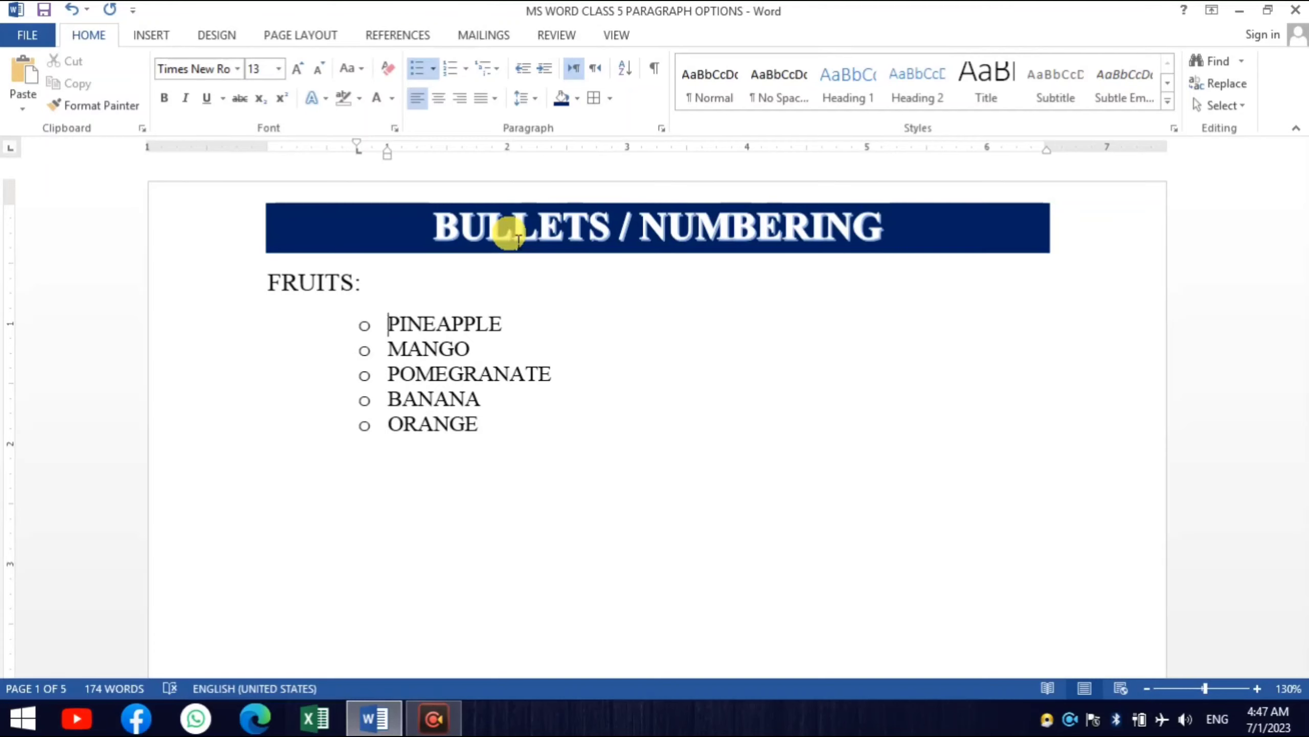
key("F4")
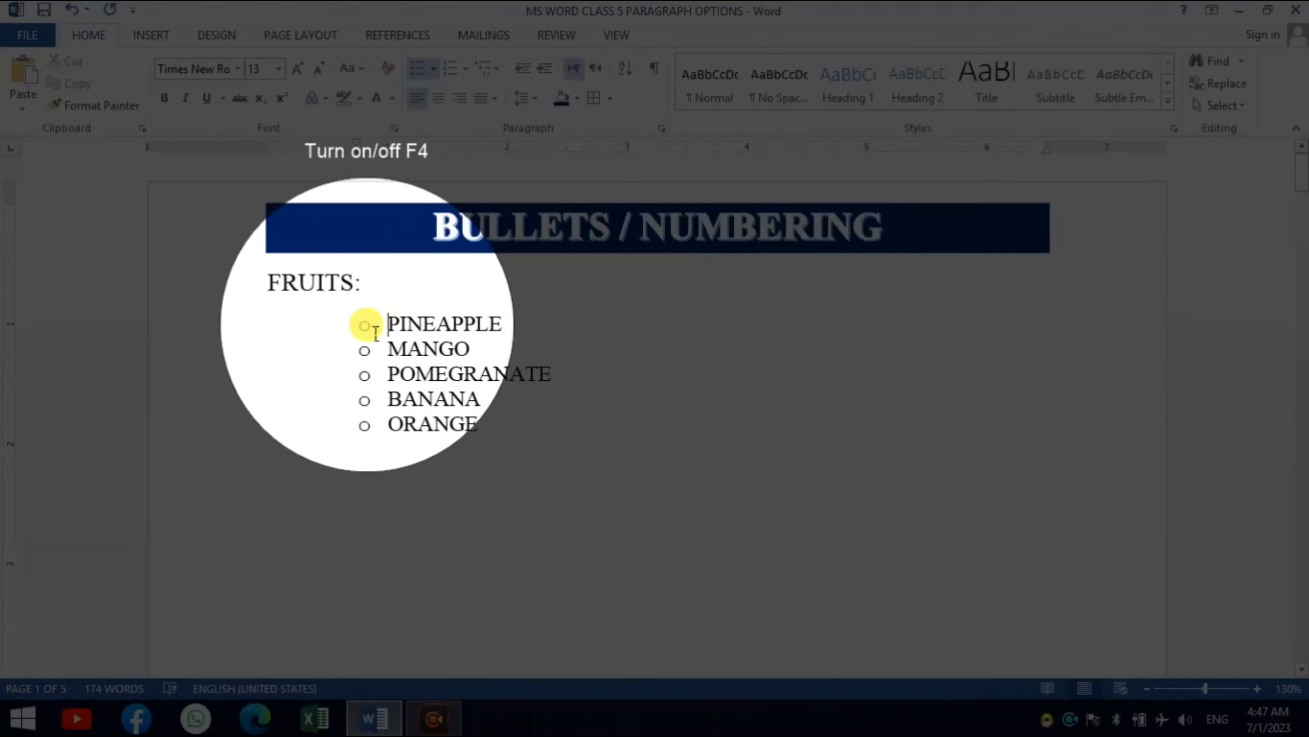
key("F4")
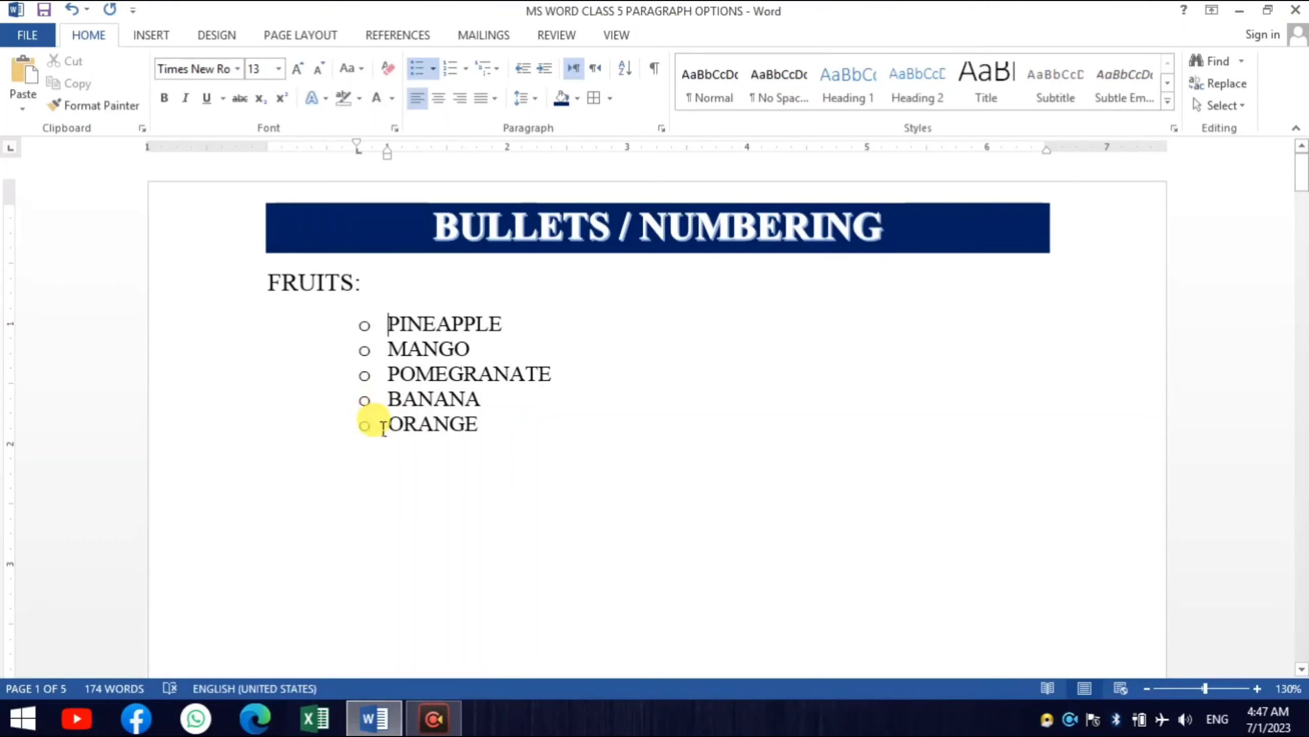
- Remove the bullets from the five items under FRUITS, from PINEAPPLE to ORANGE
left_click(479, 423)
left_click_drag(479, 424, 388, 322)
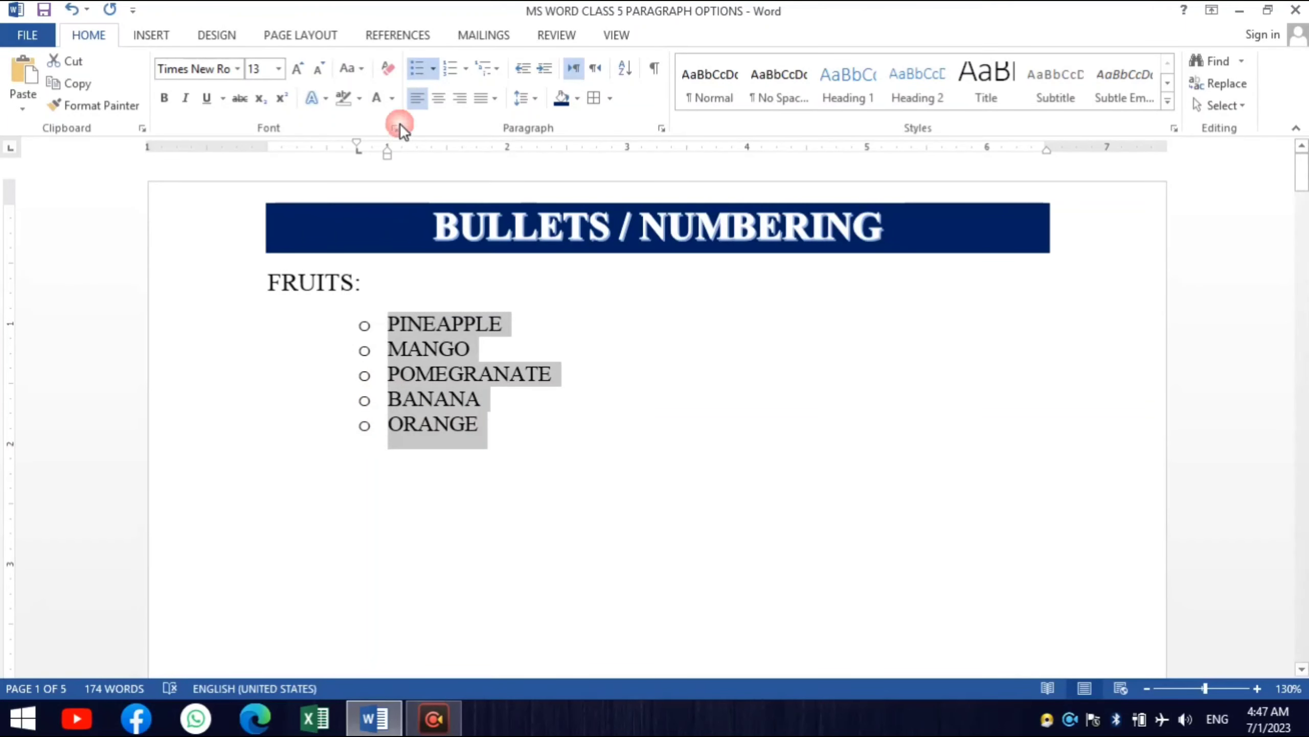
left_click(416, 68)
left_click(544, 459)
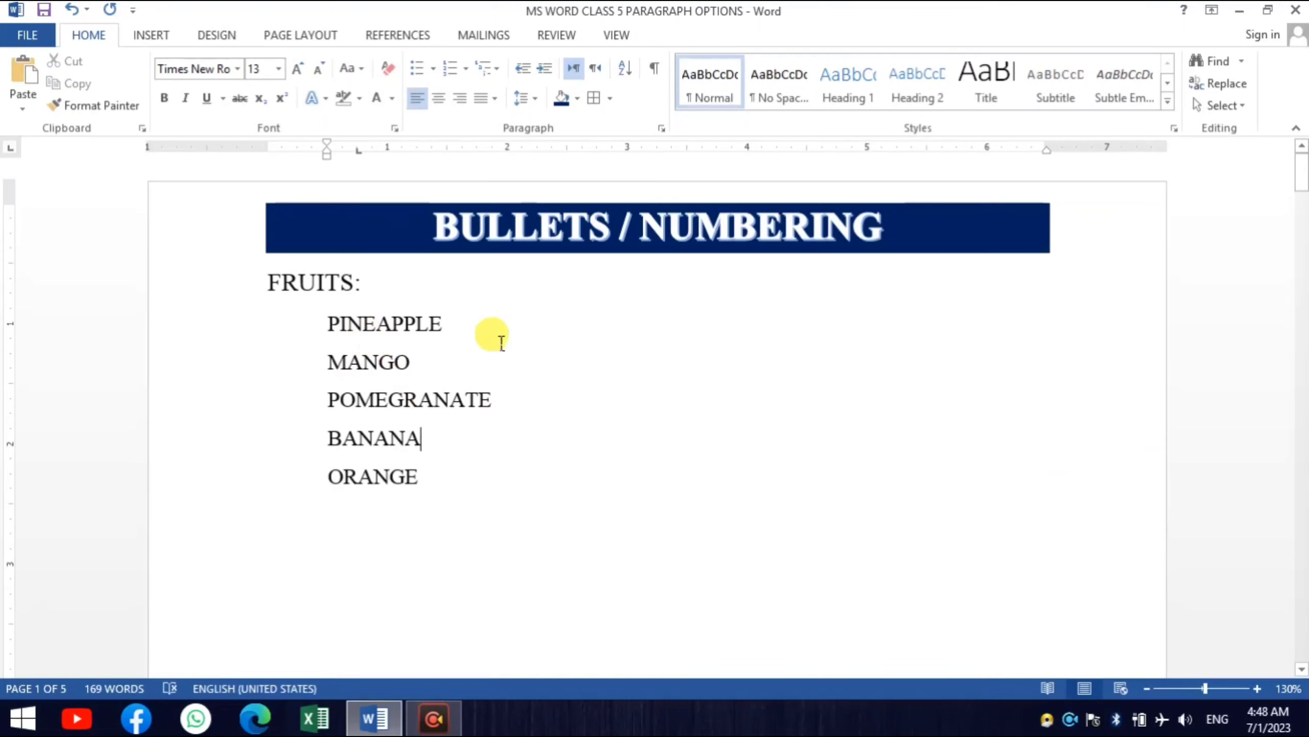
- Apply bullets to the five fruit items and change the bullet symbol to the arrowhead
left_click_drag(268, 336, 270, 481)
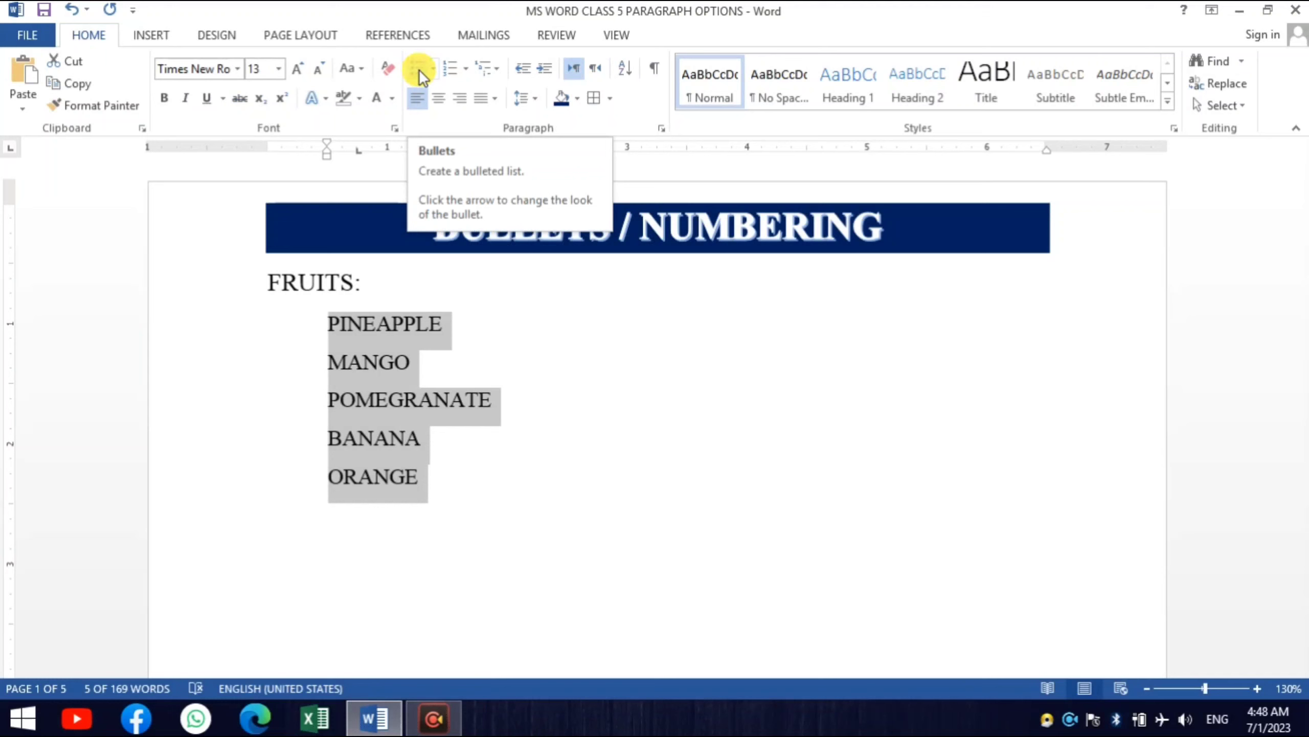
left_click(420, 70)
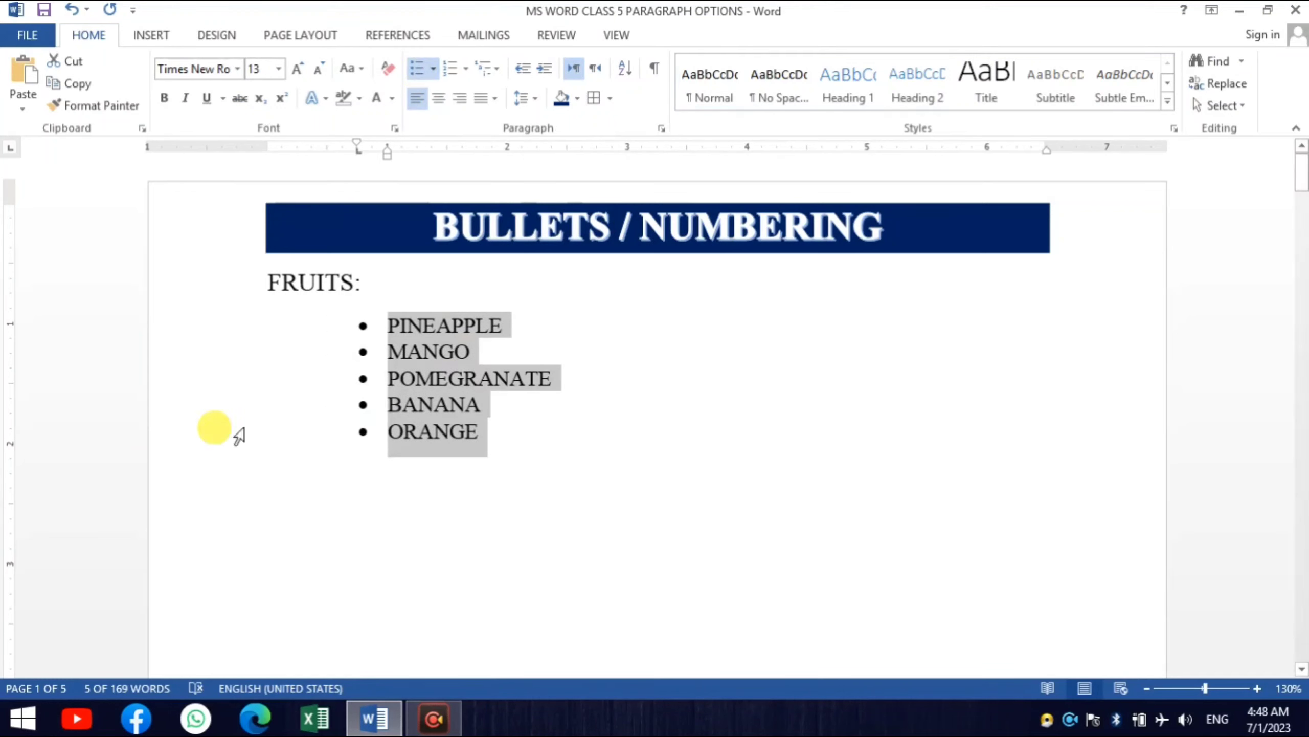
left_click(436, 66)
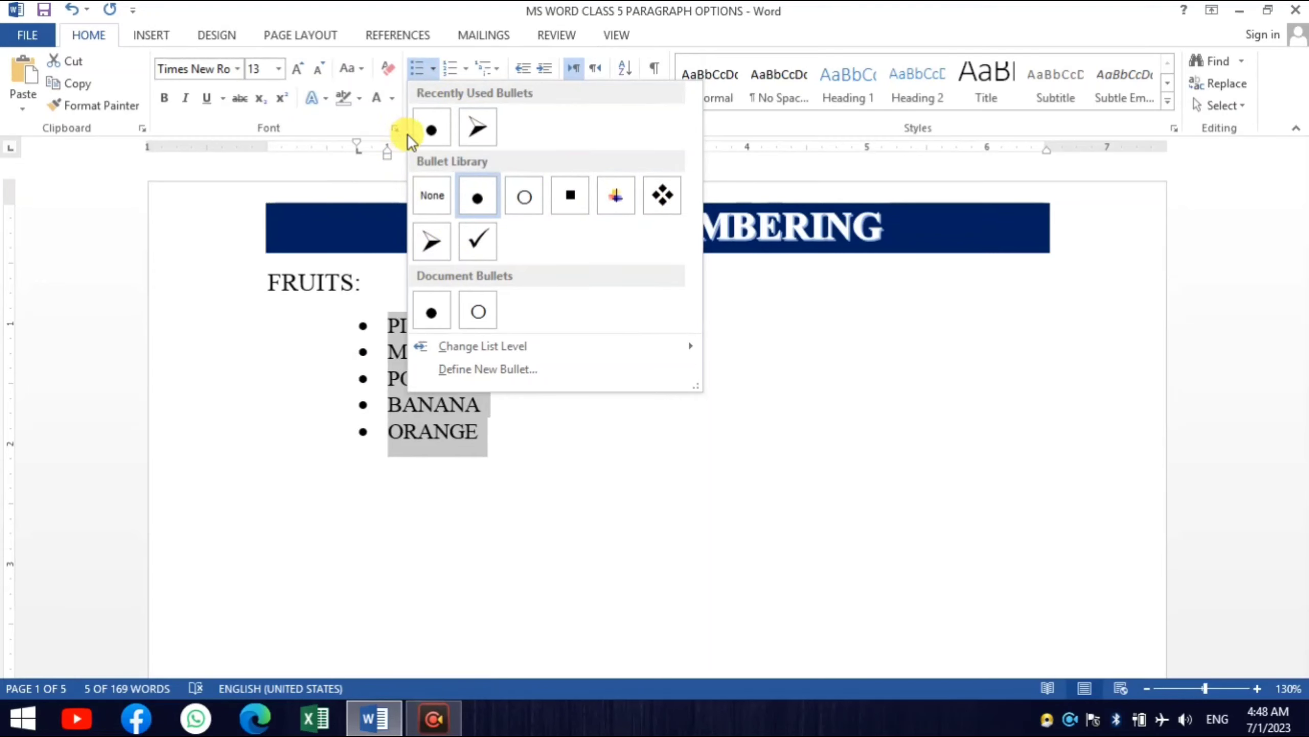
left_click(471, 122)
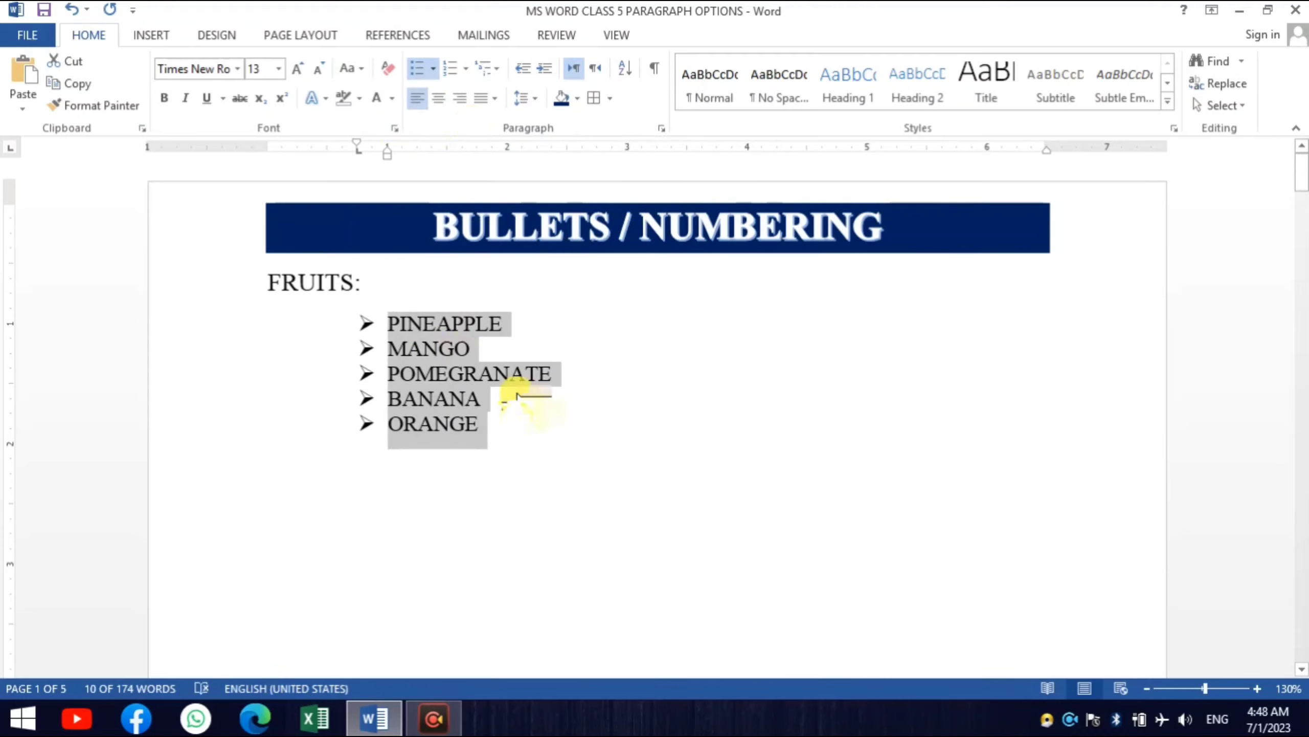
- Add Watermelon as a new bulleted item after ORANGE and start another item below it
left_click(512, 421)
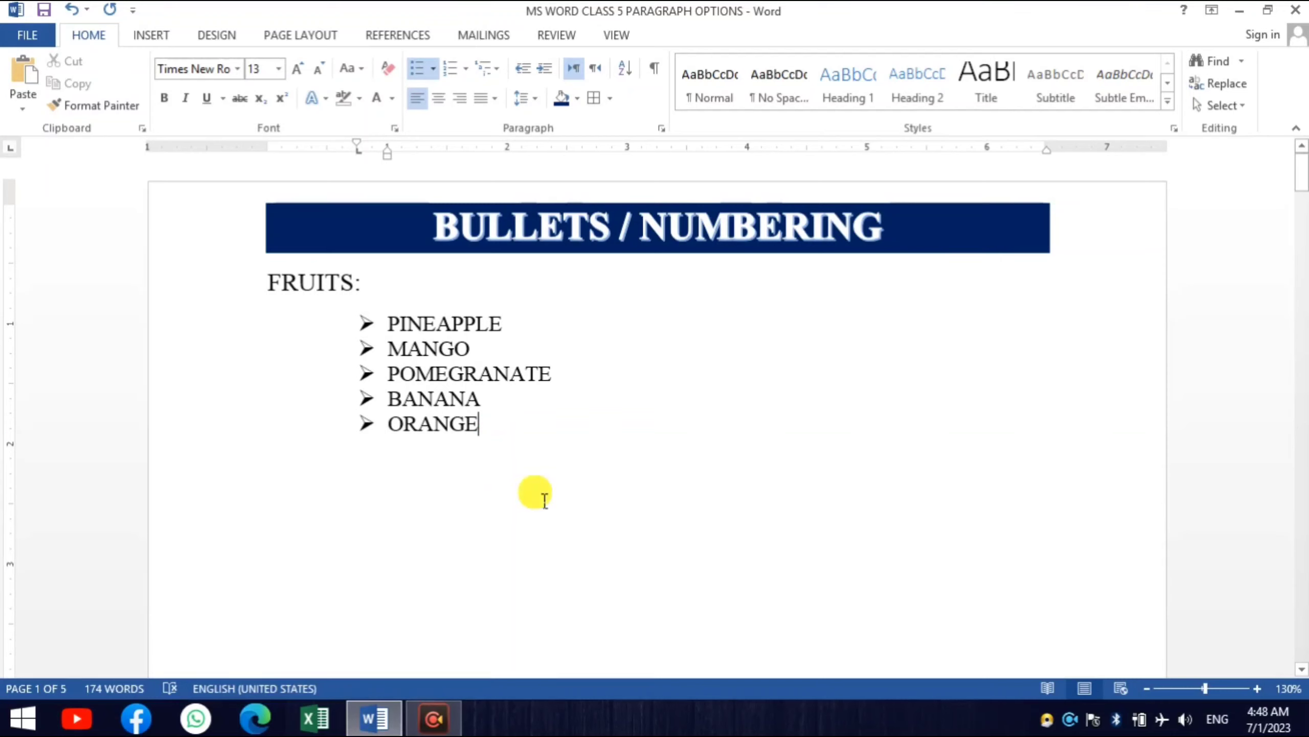
key("Return")
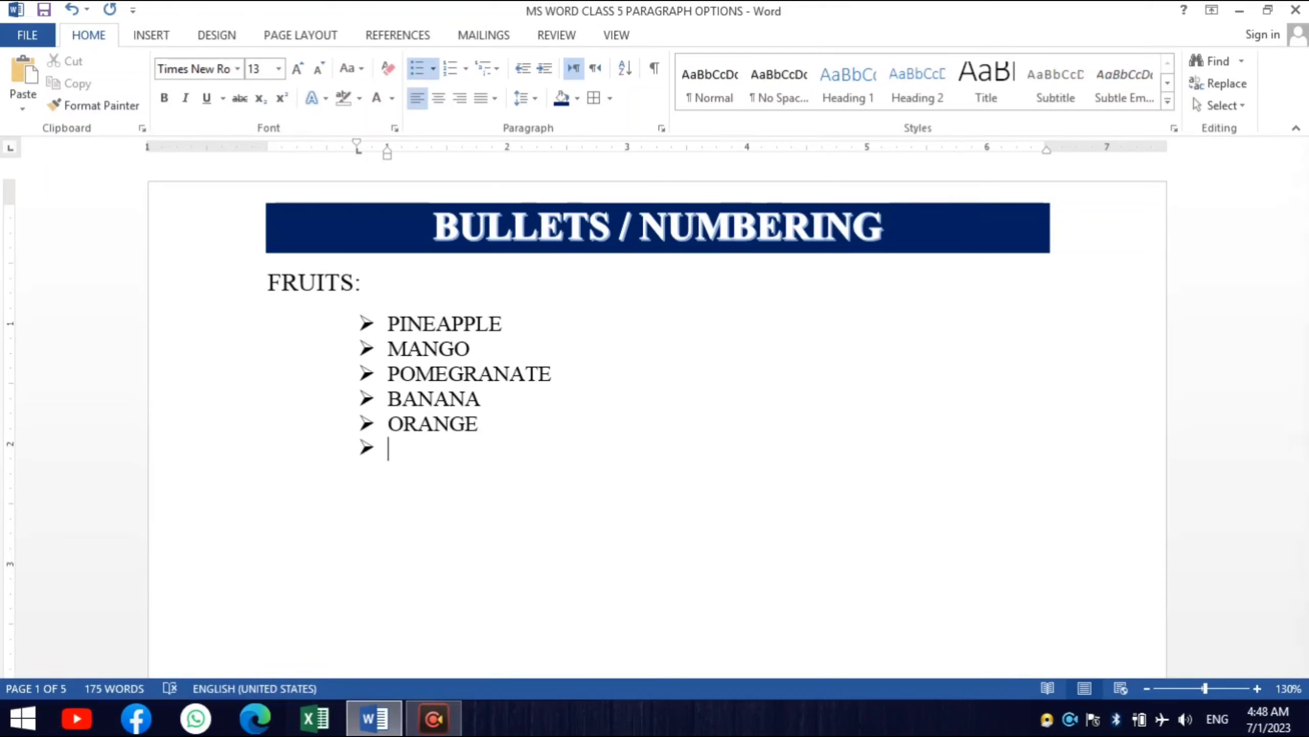
type("watermelon")
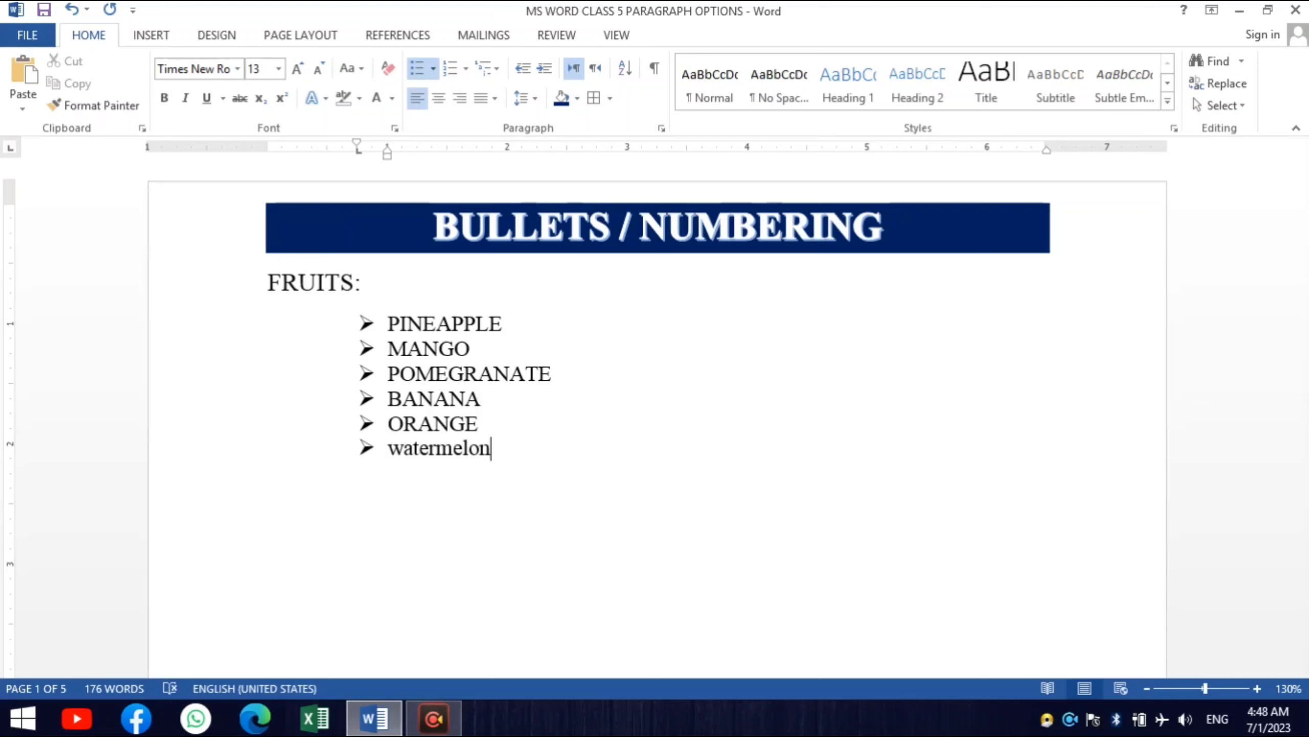
key("Return")
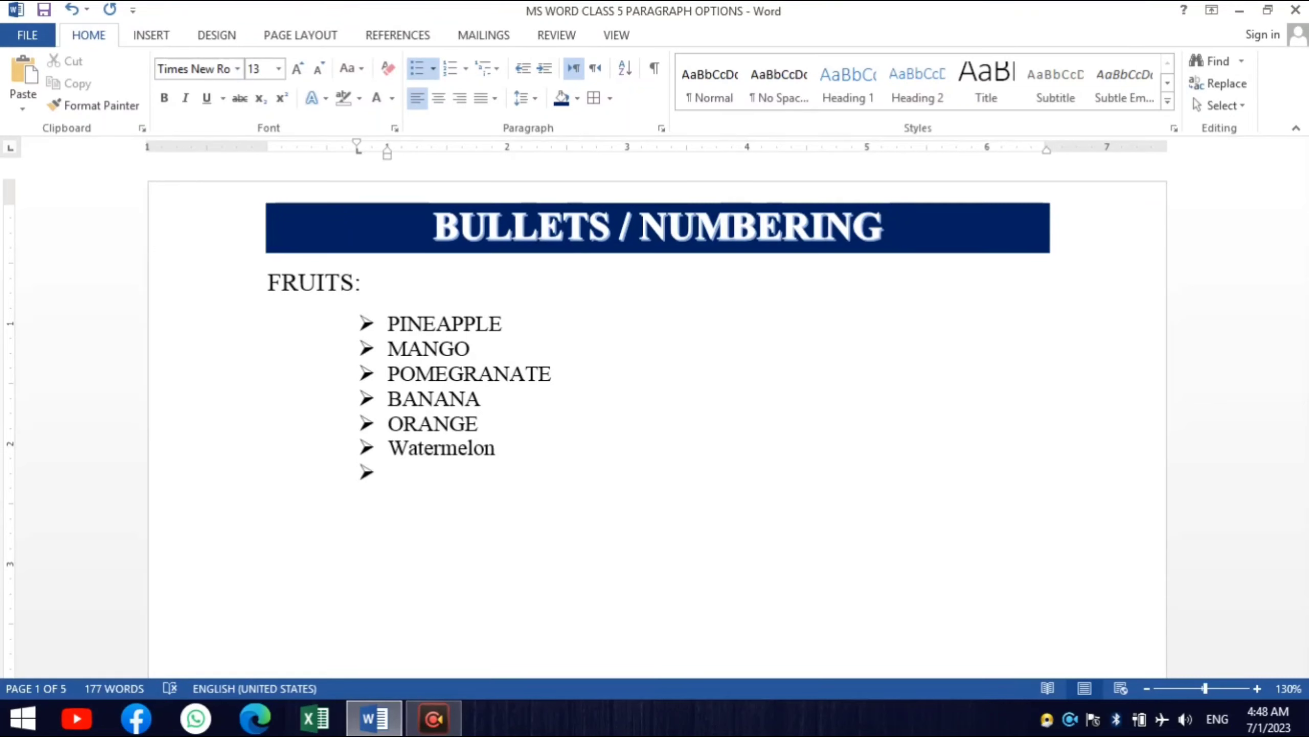
- Enter the trial item "dfs" below Watermelon, then delete it along with its bullet to end the list
type("dfs")
key("Return")
key("BackSpace")
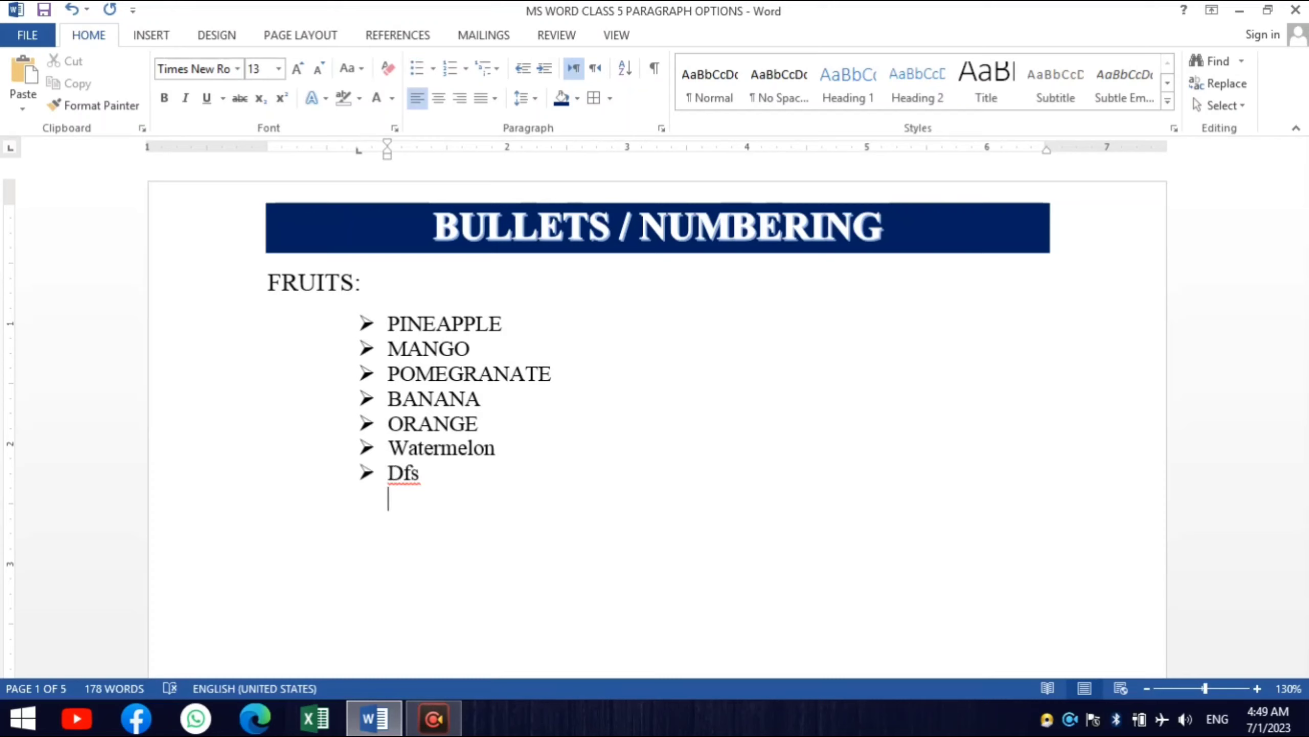
key("BackSpace")
key("BackSpace")
key("BackSpace")
key("BackSpace")
key("BackSpace")
key("BackSpace")
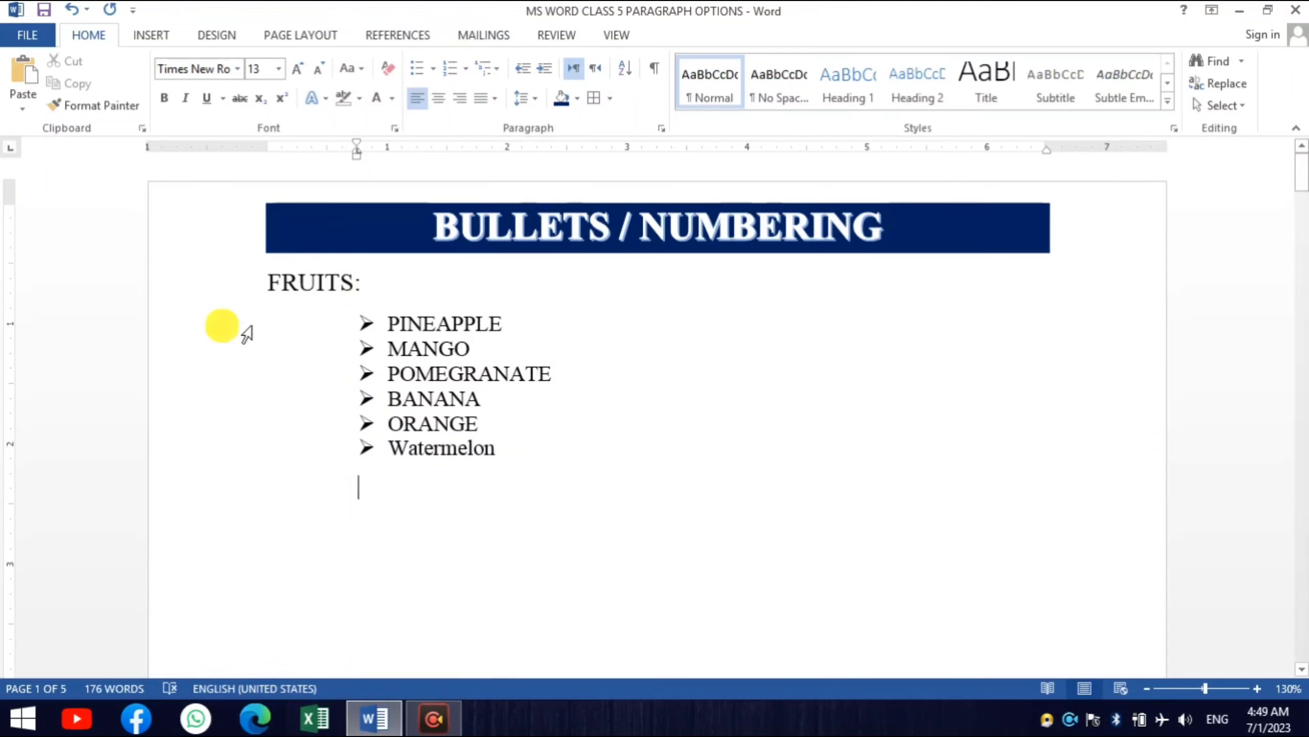
- Convert the six fruit items to a 1., 2., 3. numbered list and start a new item after Watermelon
left_click_drag(243, 327, 261, 461)
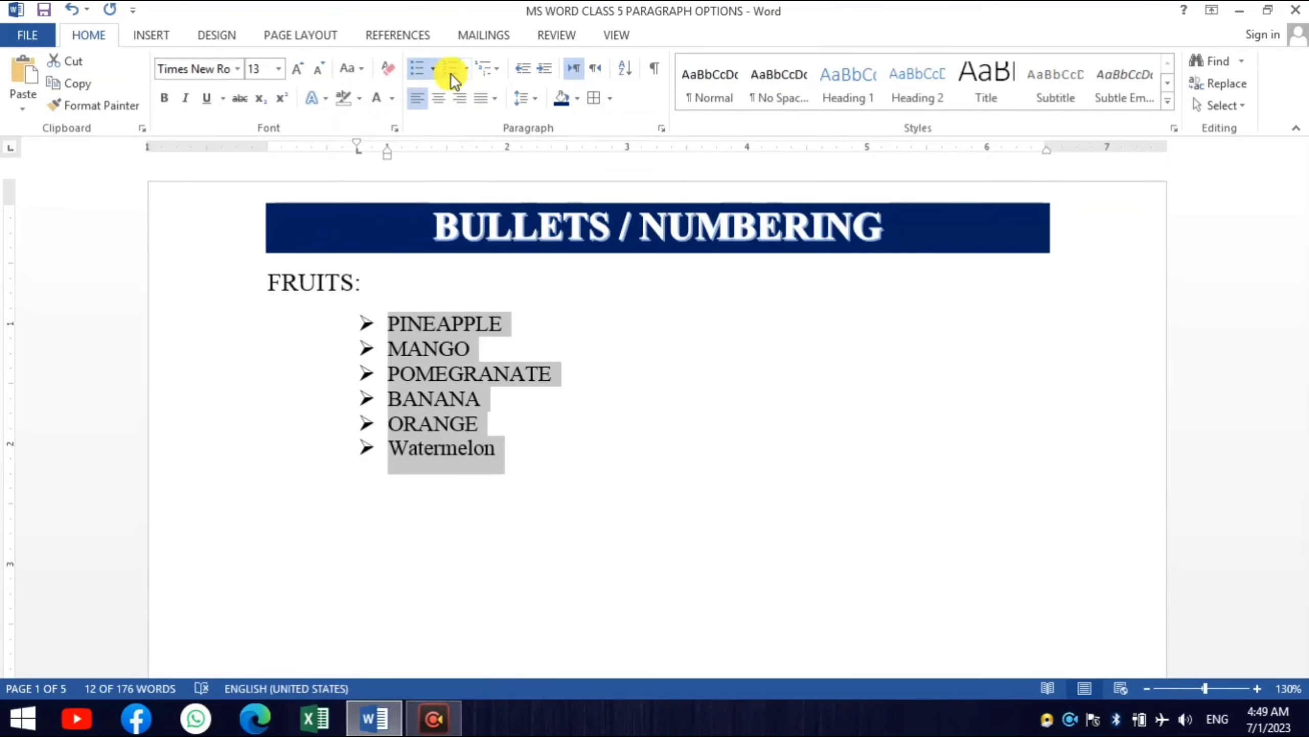
left_click(450, 74)
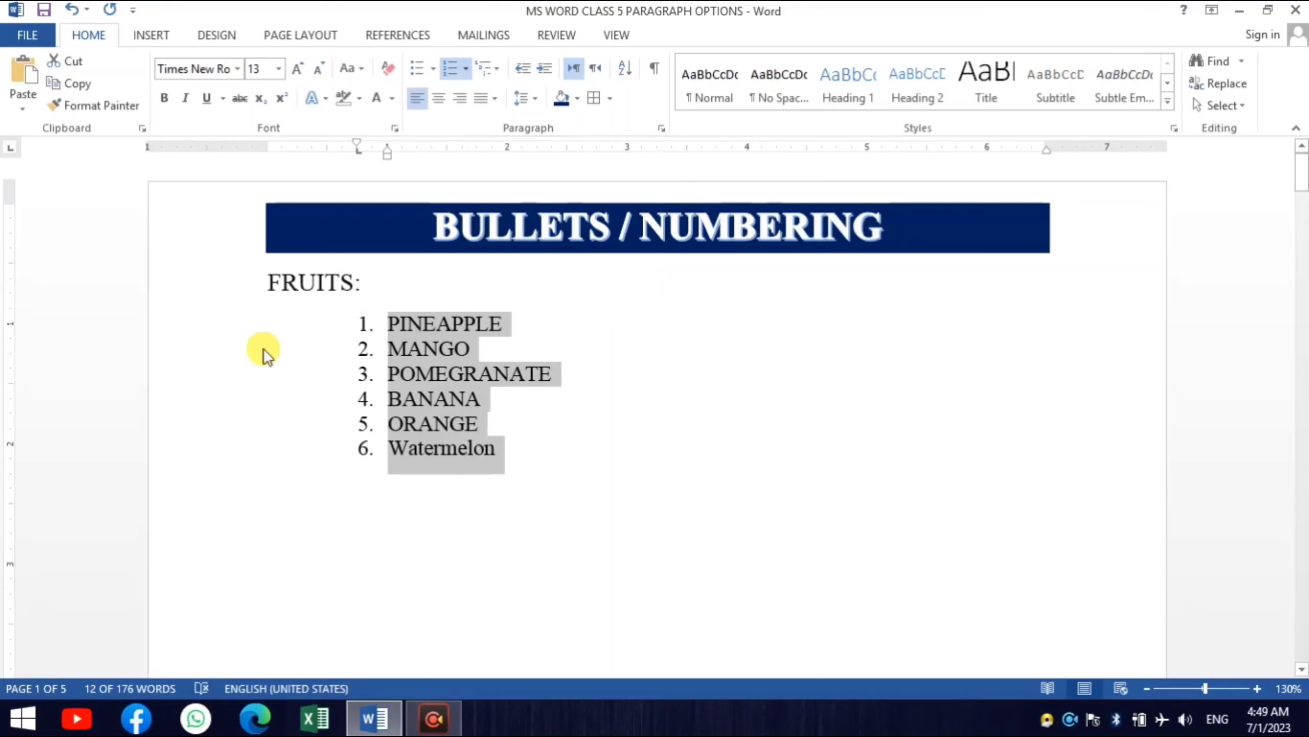
left_click(528, 440)
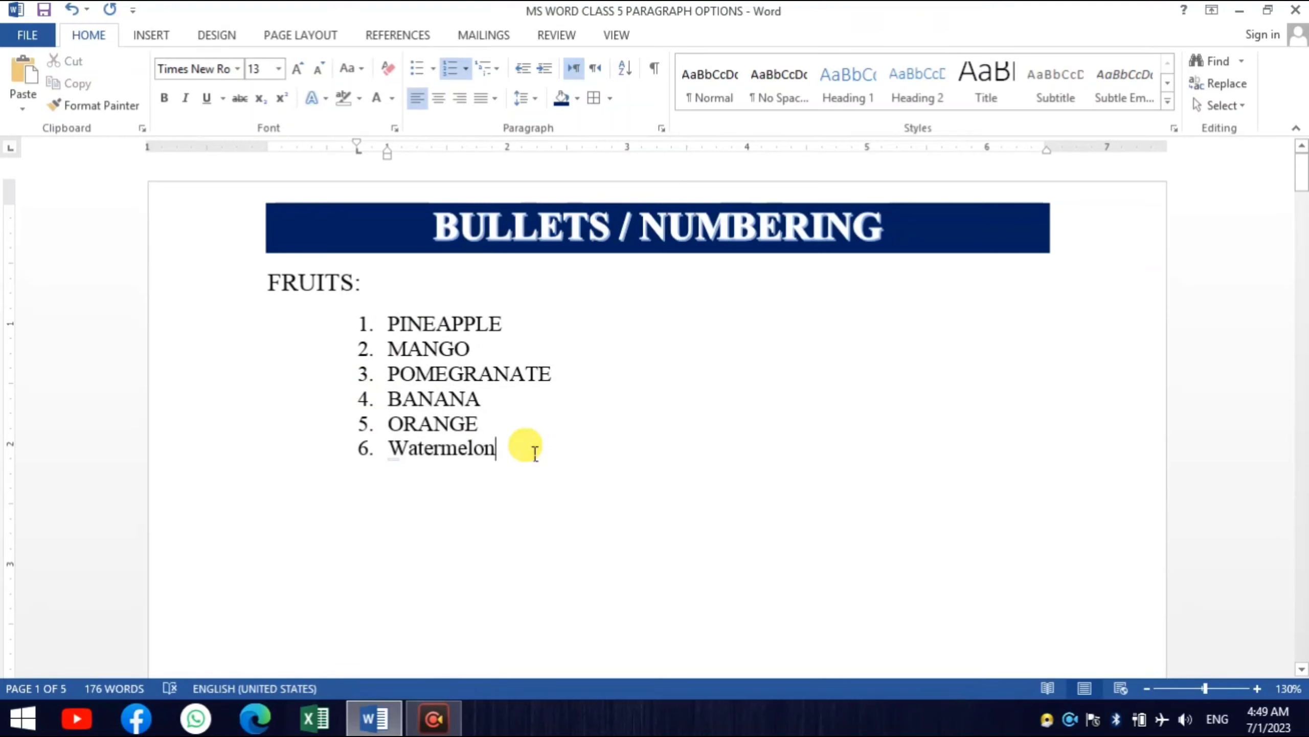
key("Return")
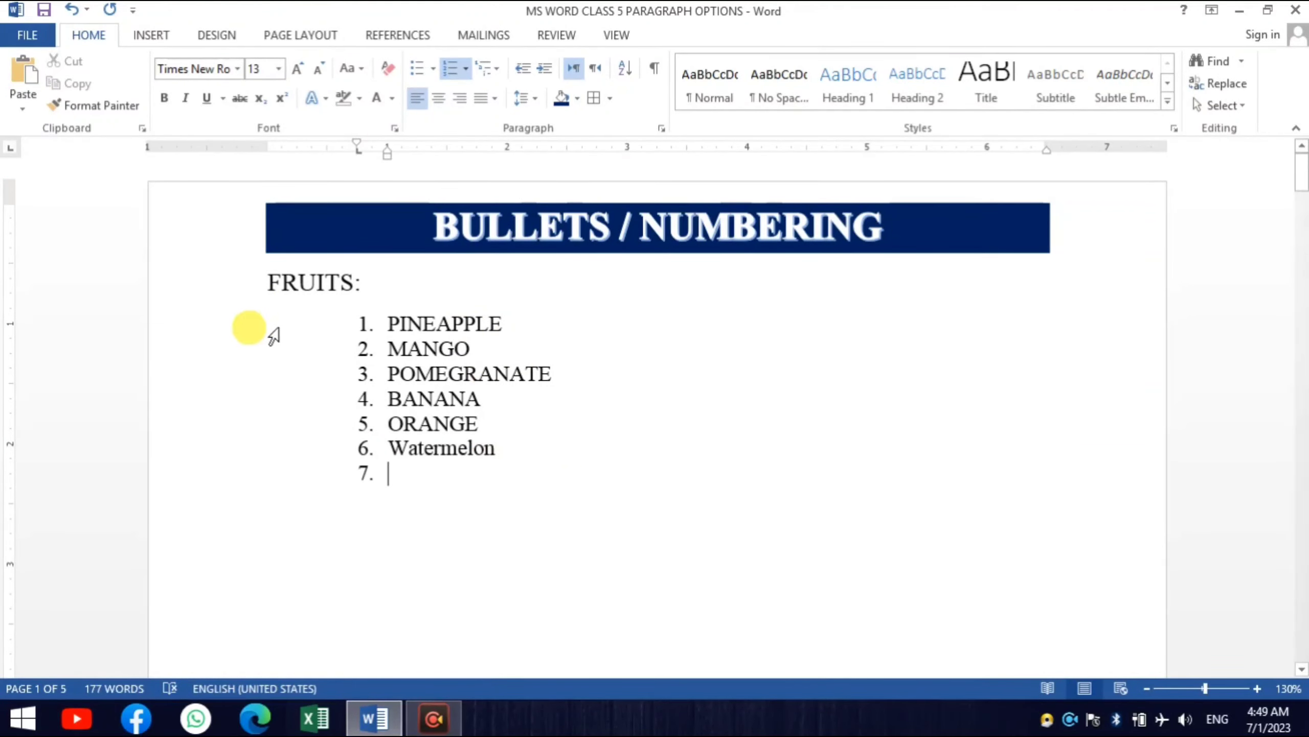
- Define a new number format for the whole fruit list using the number style "One, Two, Three ..."
left_click_drag(273, 335, 270, 474)
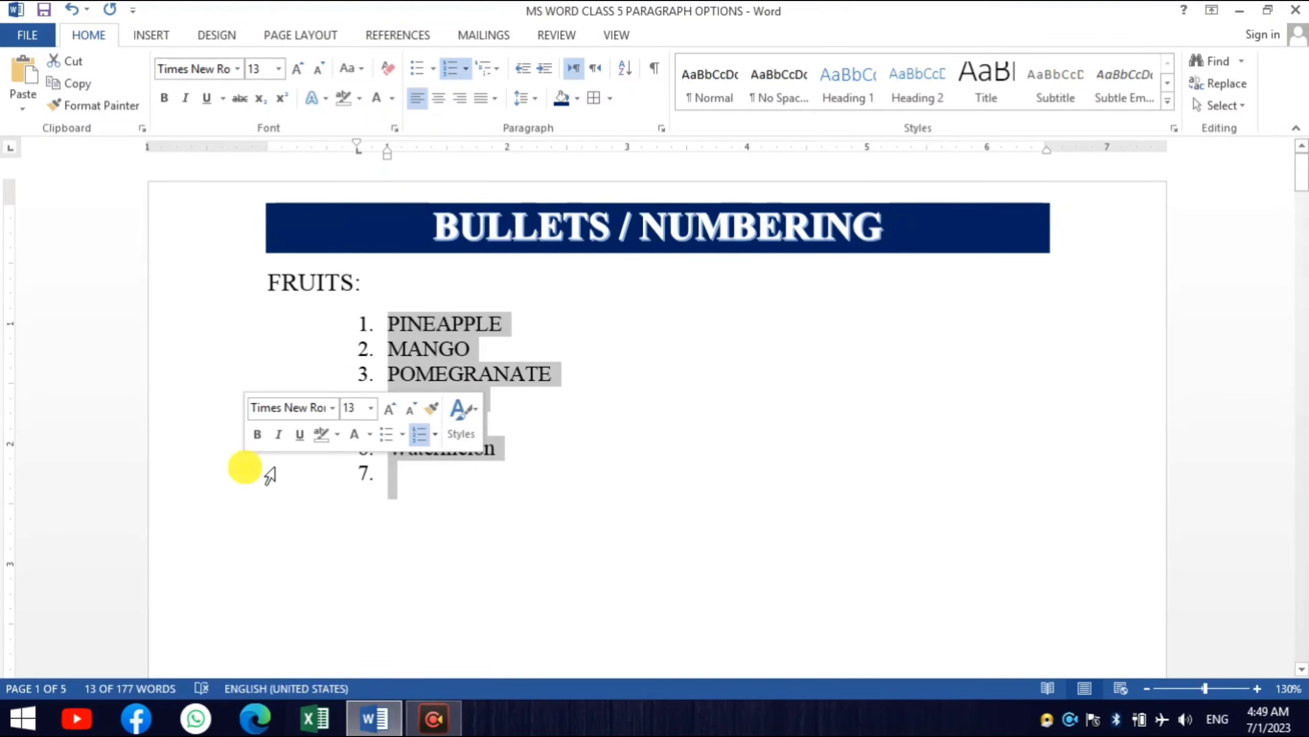
left_click(468, 66)
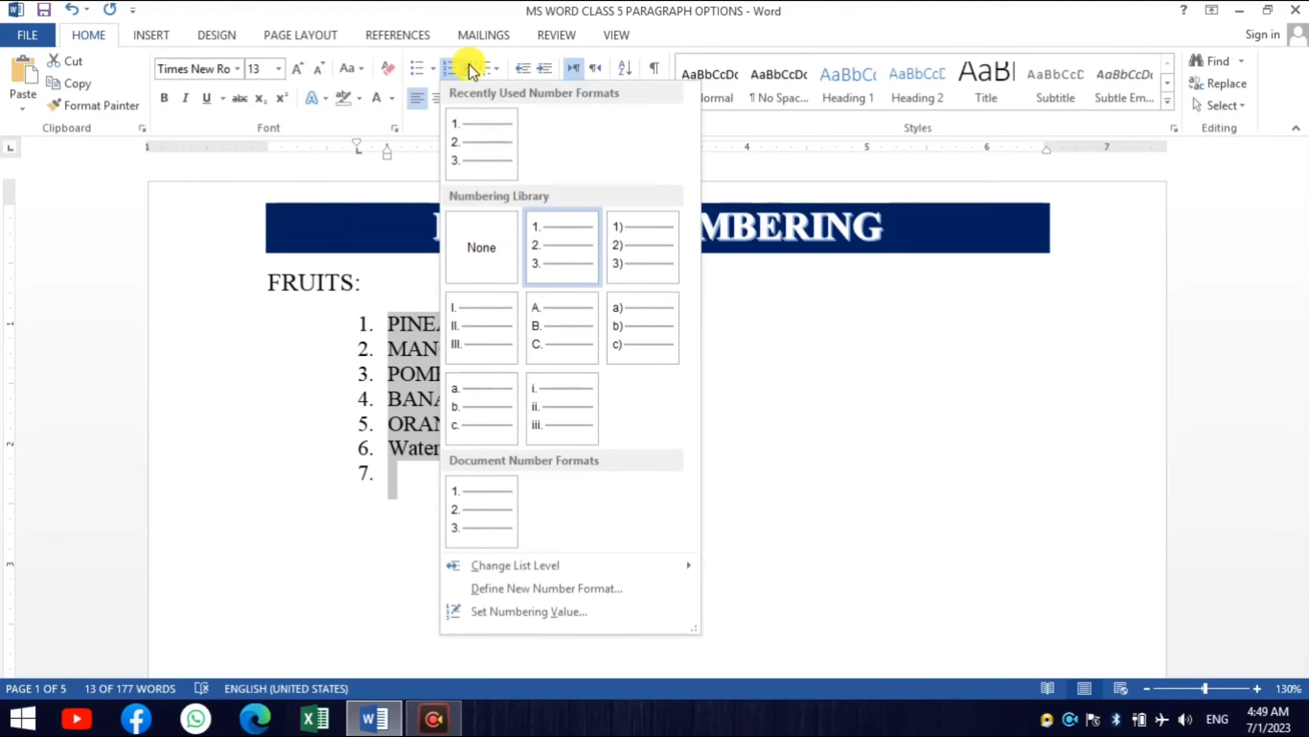
key("F4")
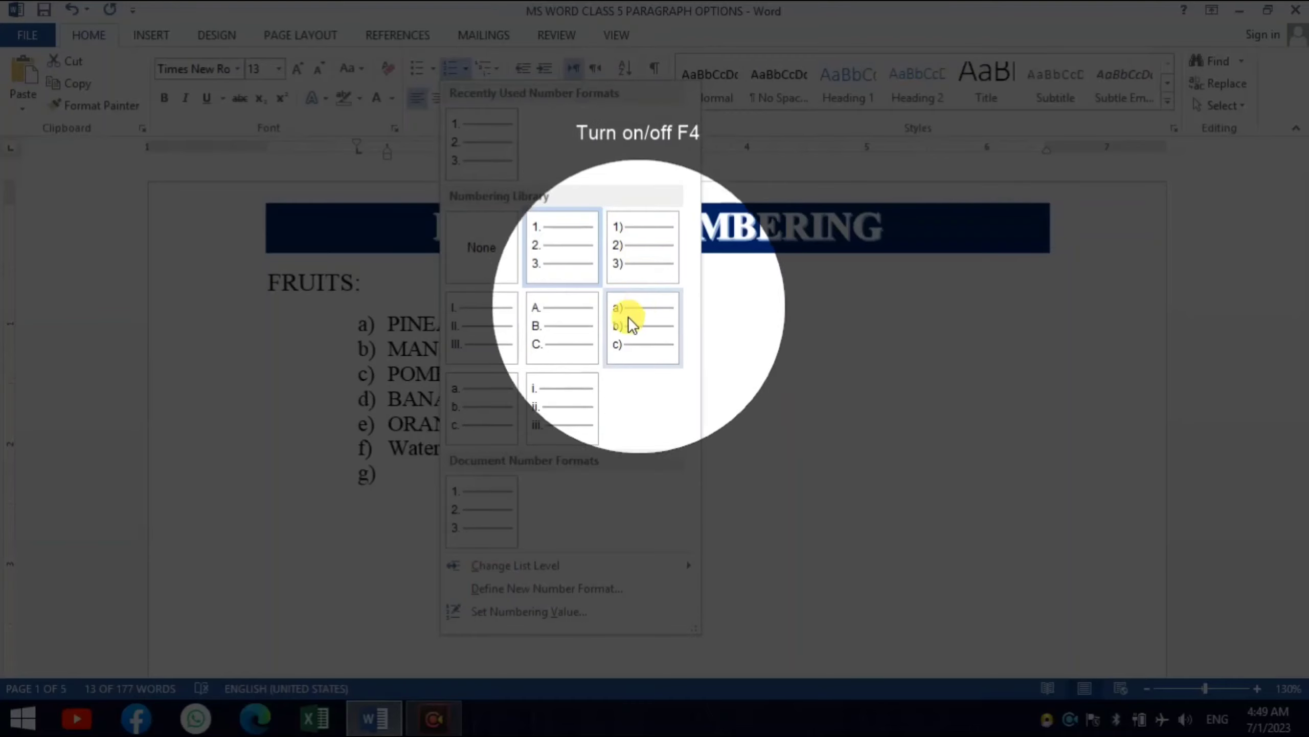
key("F4")
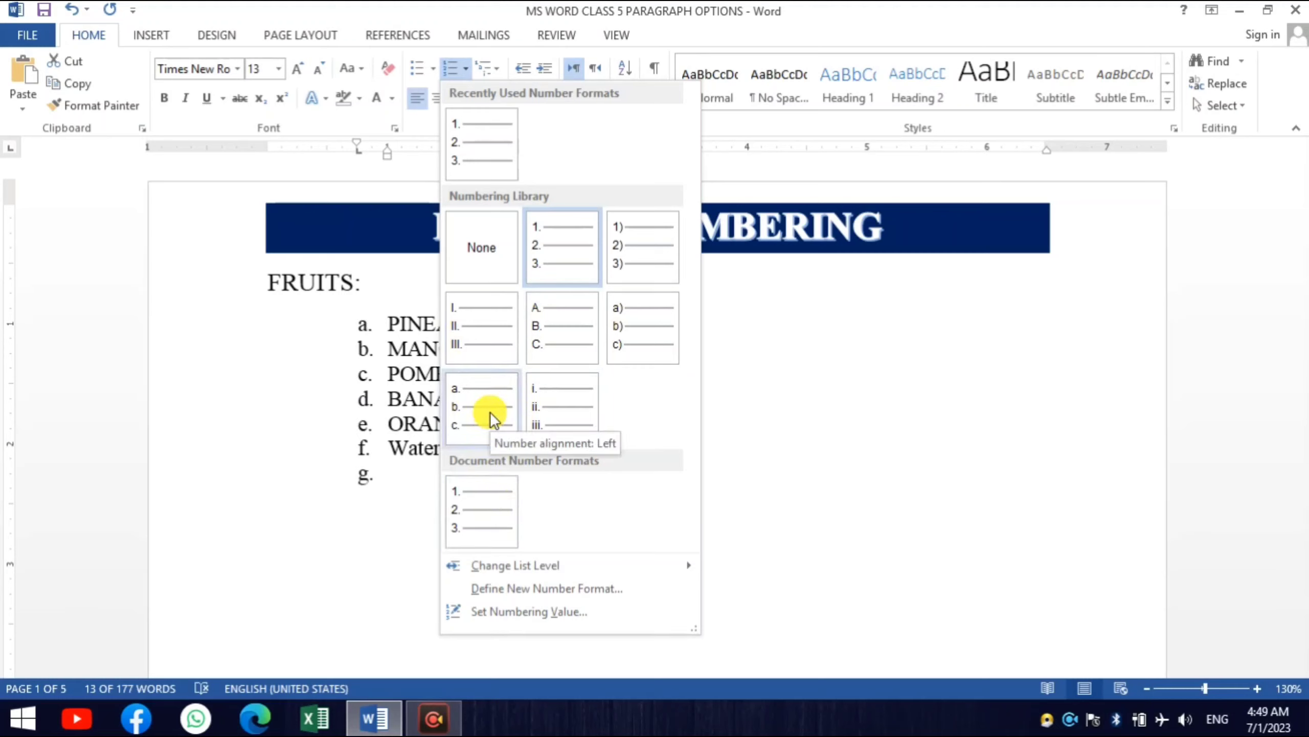
left_click(503, 587)
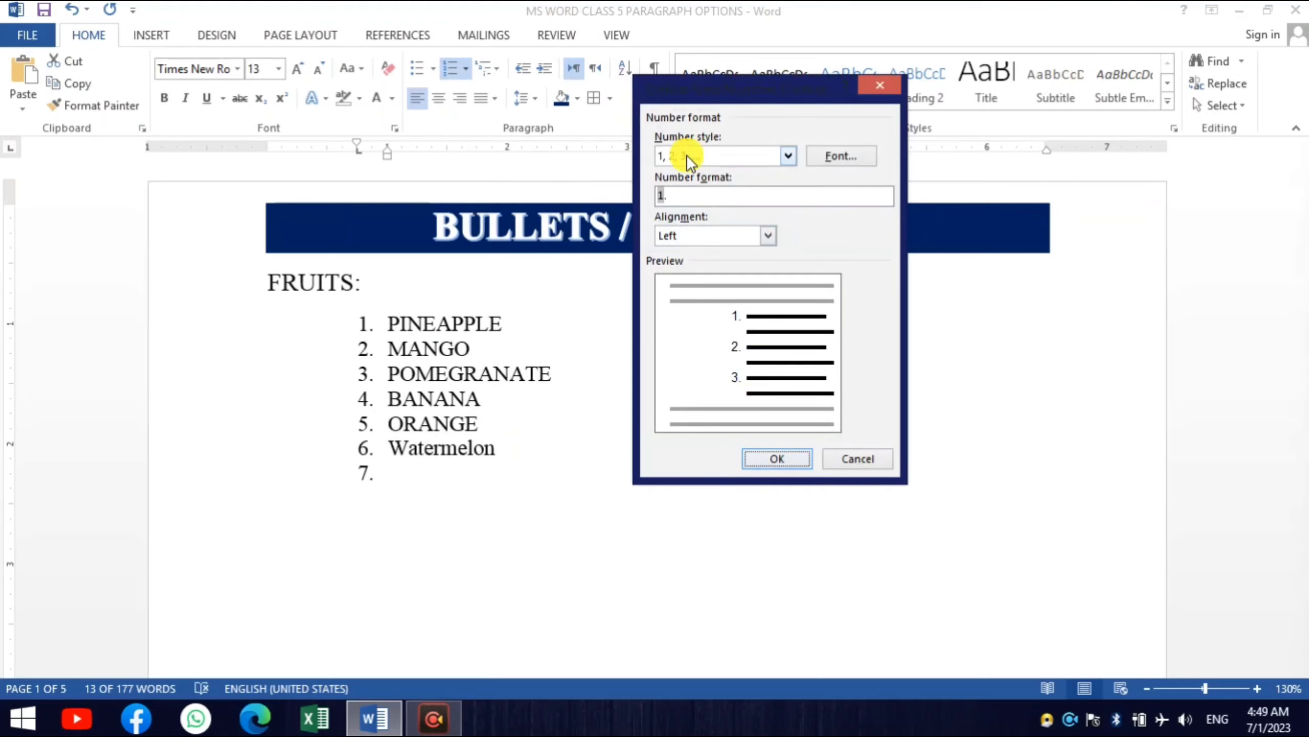
key("F4")
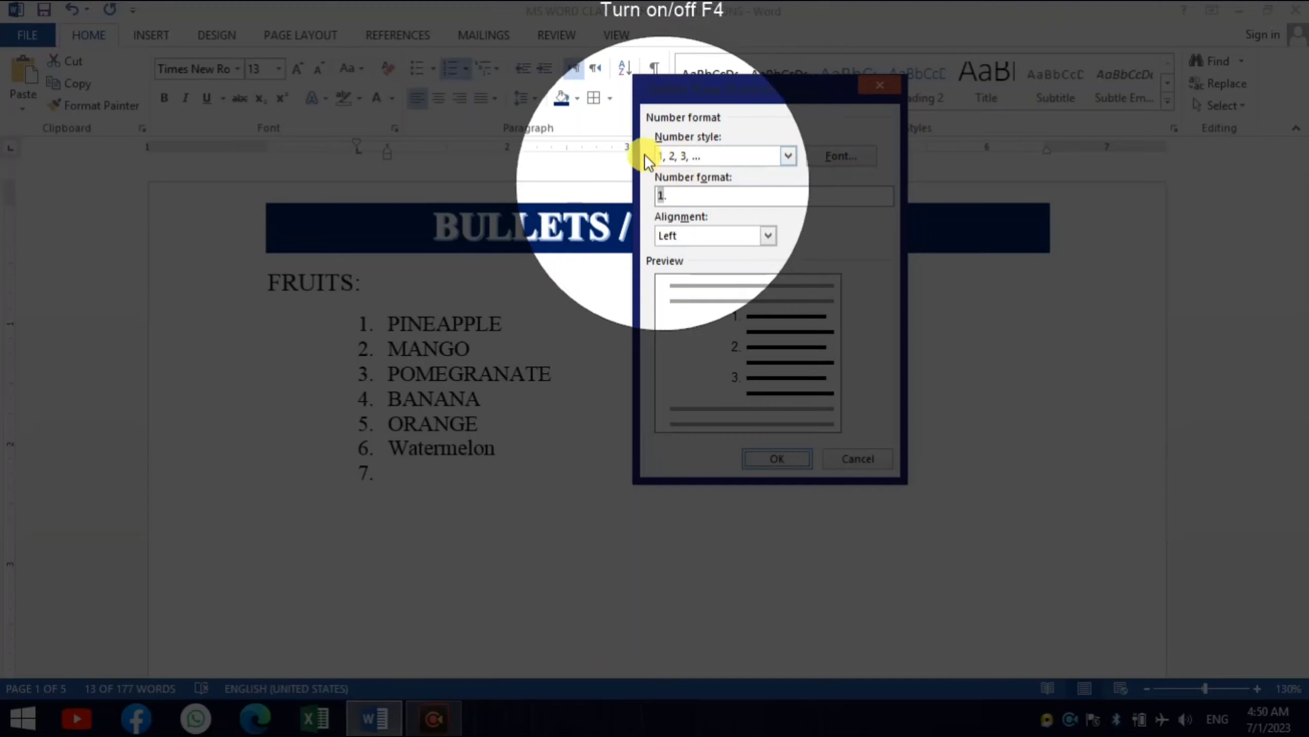
key("F4")
left_click(789, 156)
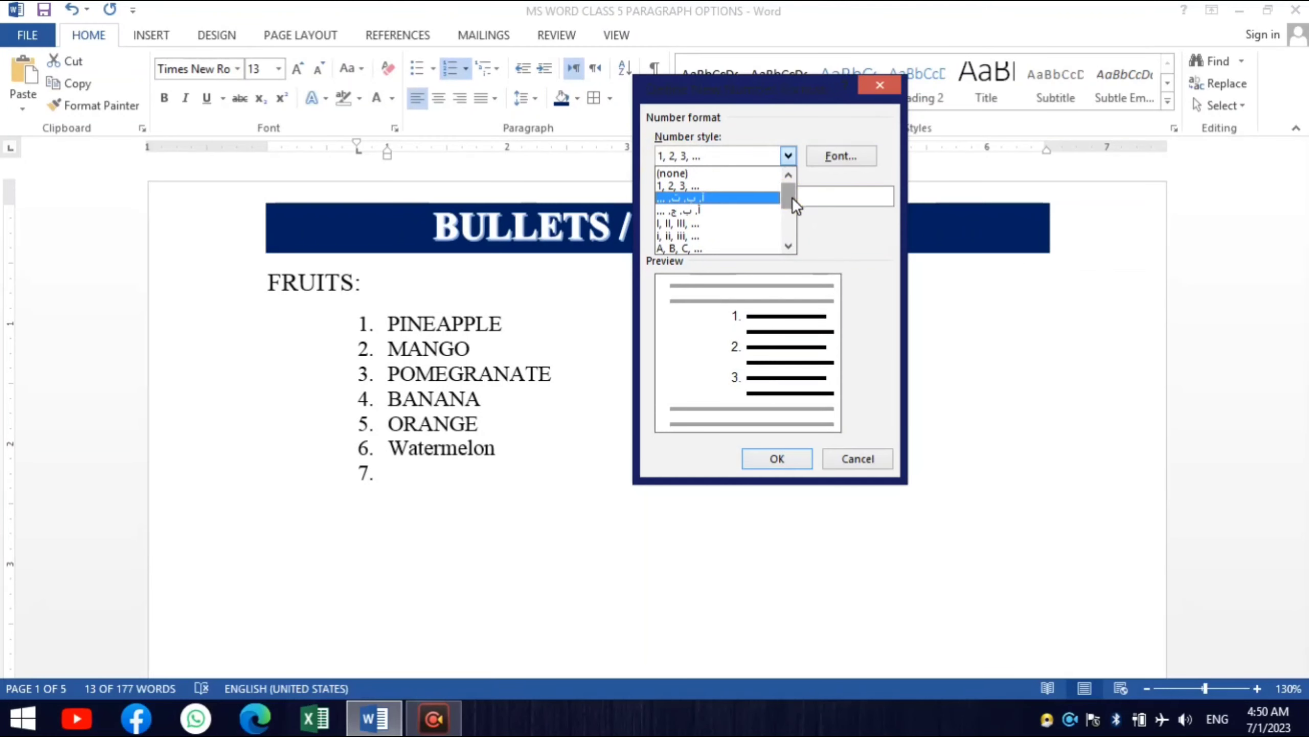
mouse_move(792, 197)
left_mouse_down()
mouse_move(792, 213)
mouse_move(773, 214)
left_mouse_up()
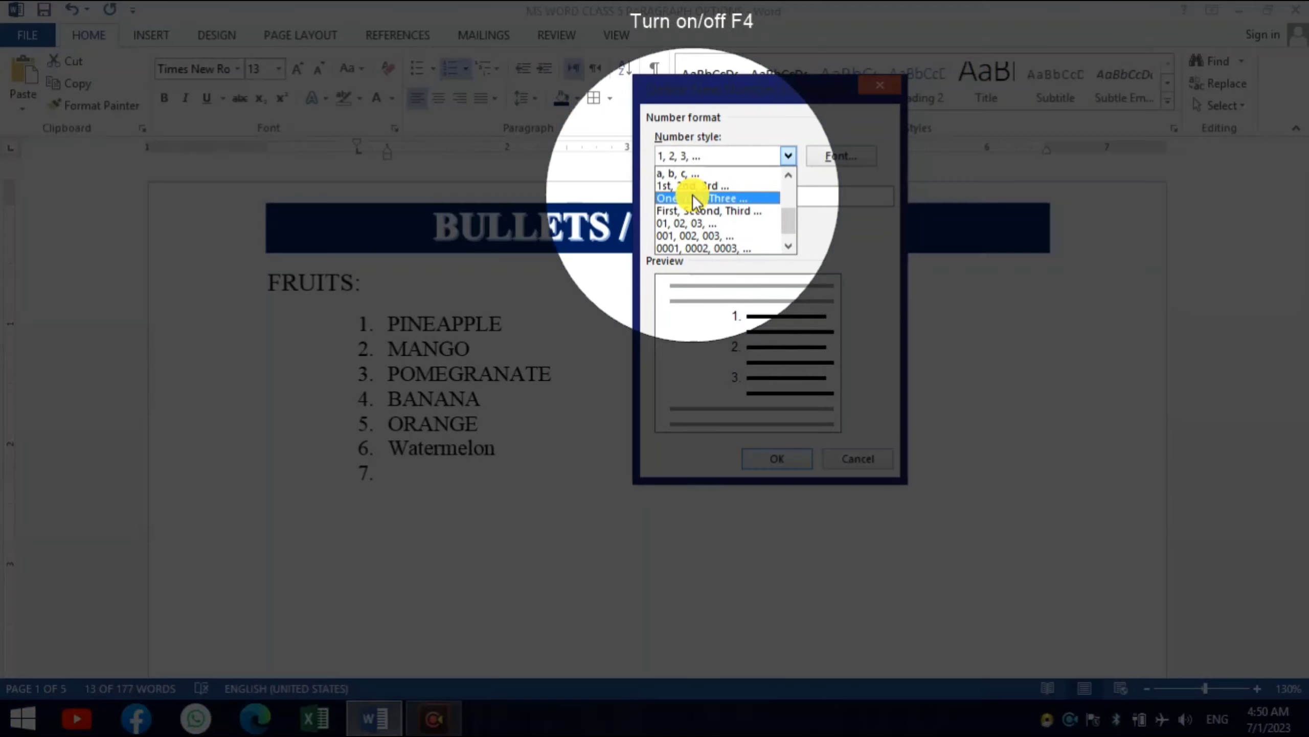
left_click(690, 198)
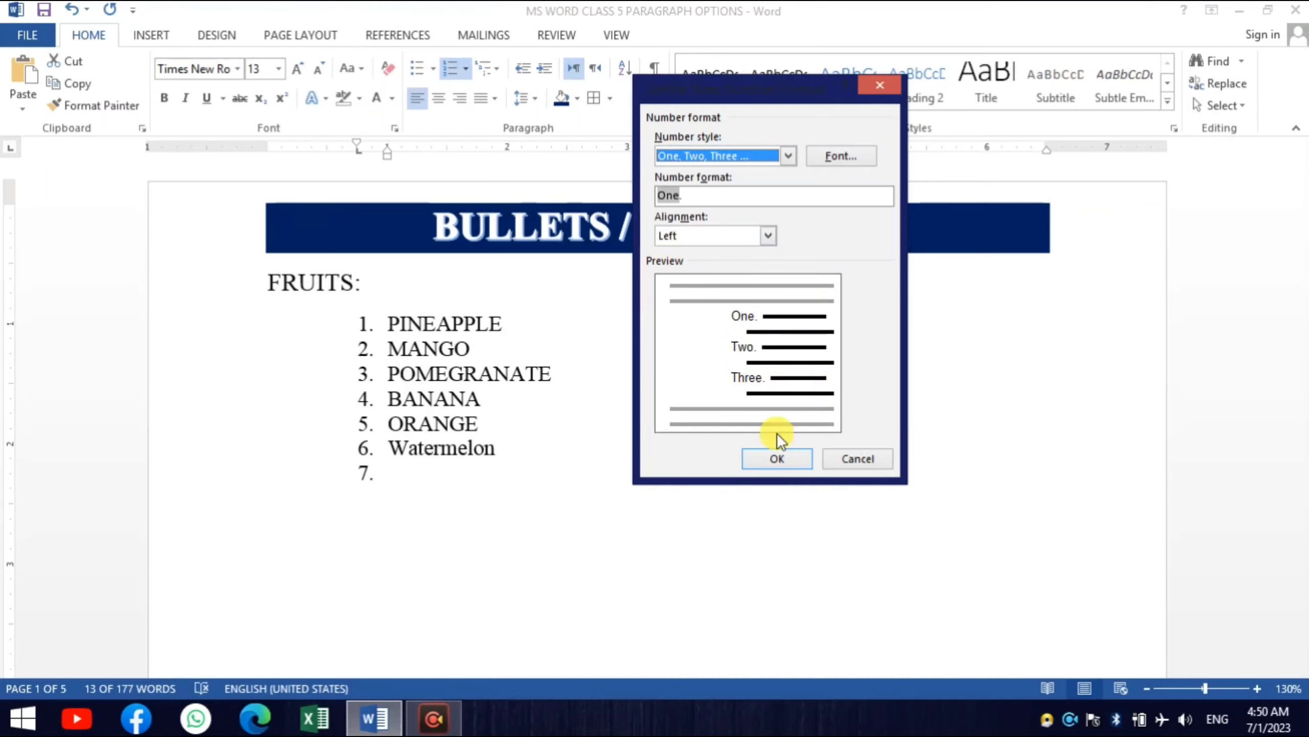
left_click(781, 461)
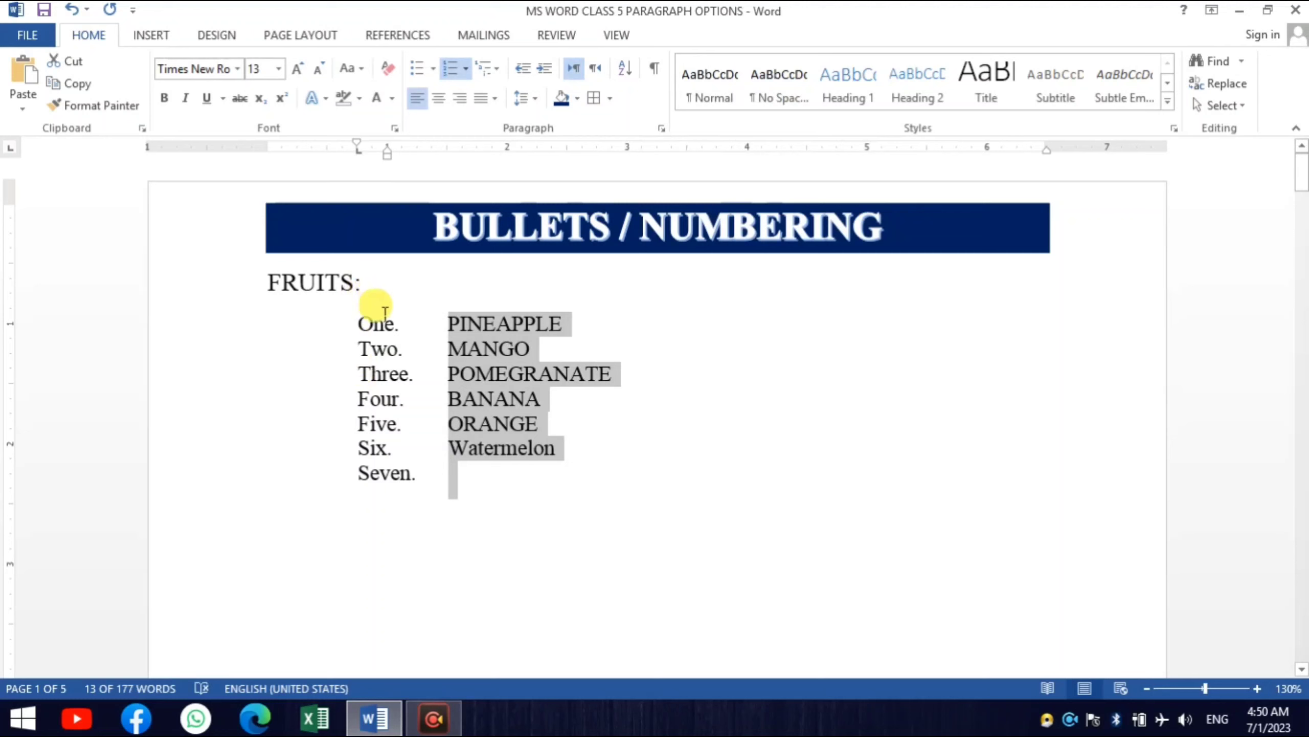
- Enter "sdasdas" as the item after Watermelon and start another numbered item below it
left_click(473, 473)
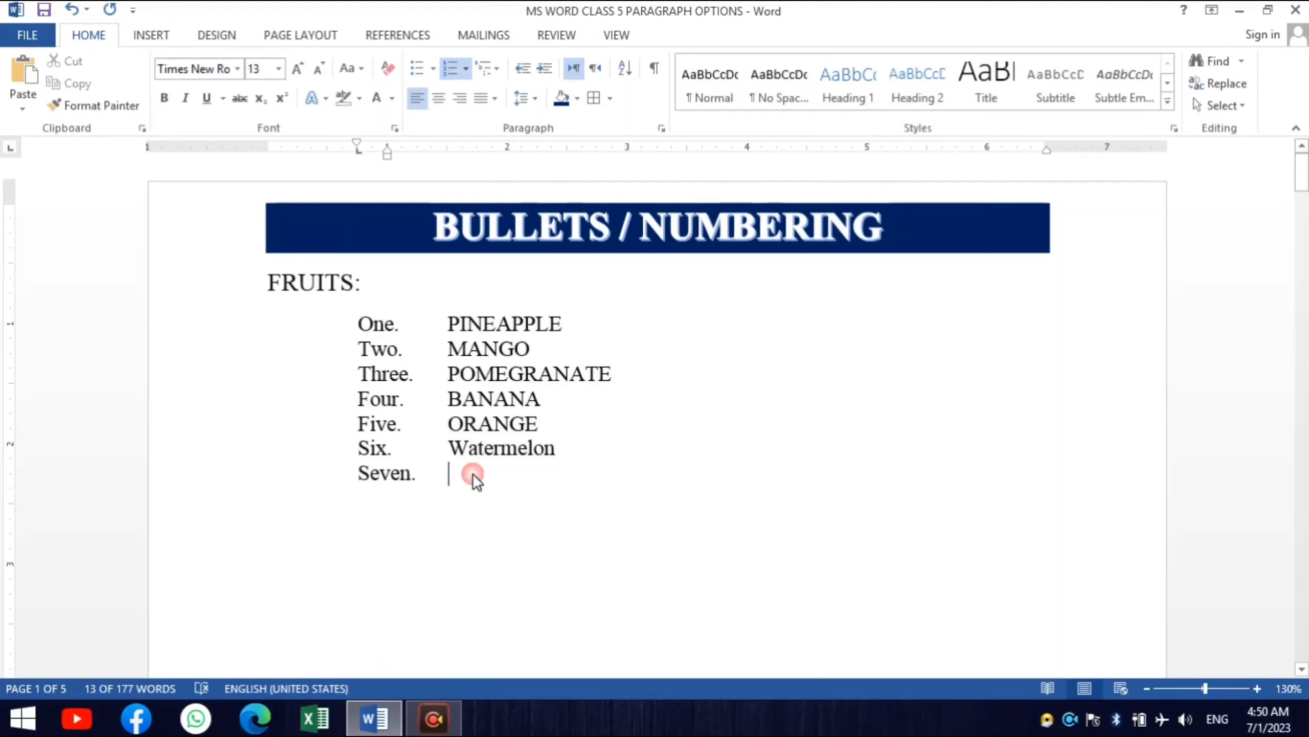
type("sdasdas")
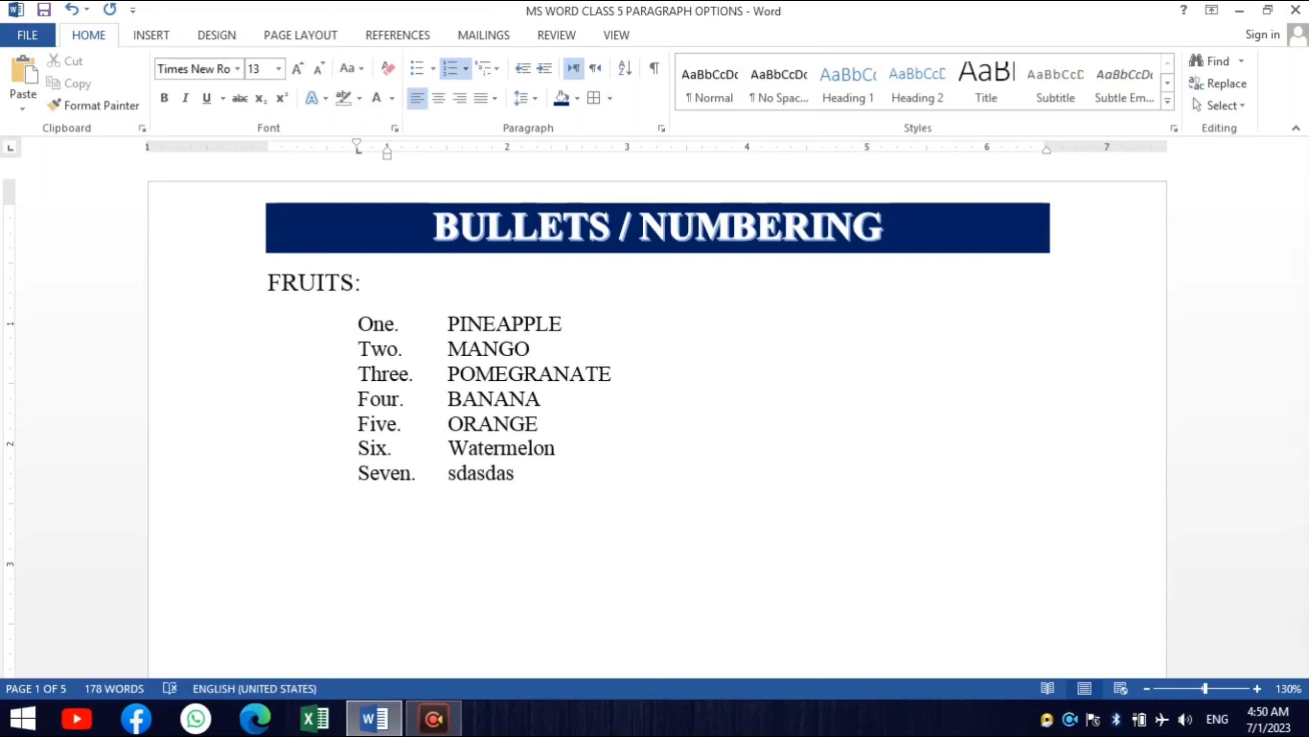
key("Return")
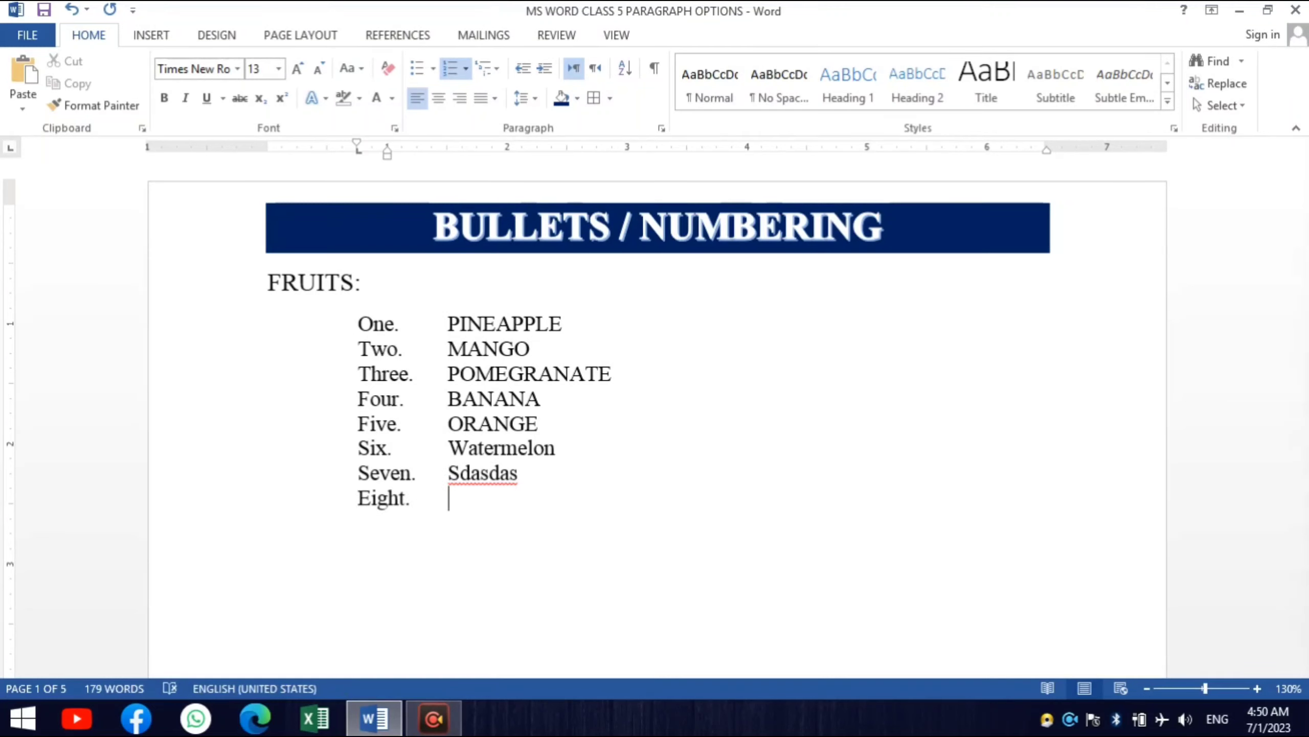
- Delete the empty eighth item and the "Sdasdas" item, trimming the Watermelon item to "Waterme"
key("BackSpace")
key("BackSpace")
key("BackSpace")
key("BackSpace")
key("BackSpace")
key("BackSpace")
key("BackSpace")
key("BackSpace")
key("BackSpace")
key("BackSpace")
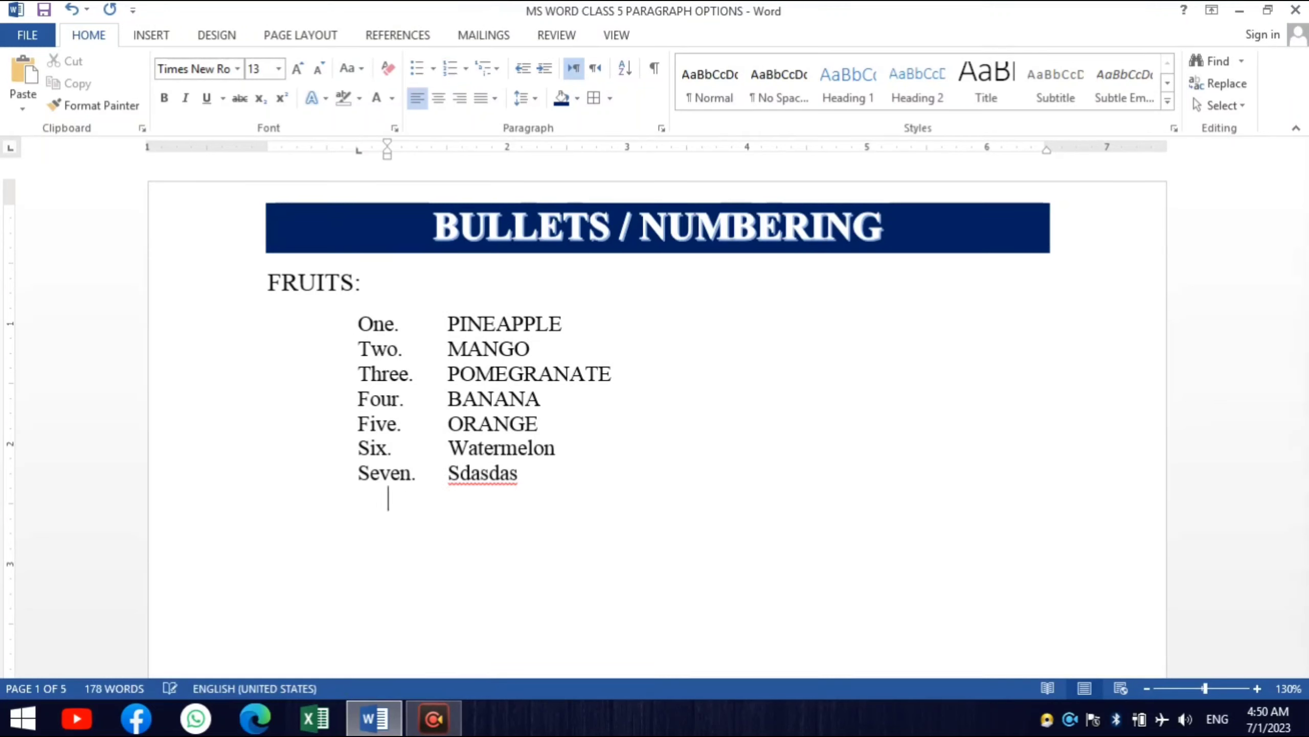
key("BackSpace")
key("BackSpace")
key("BackSpace")
key("BackSpace")
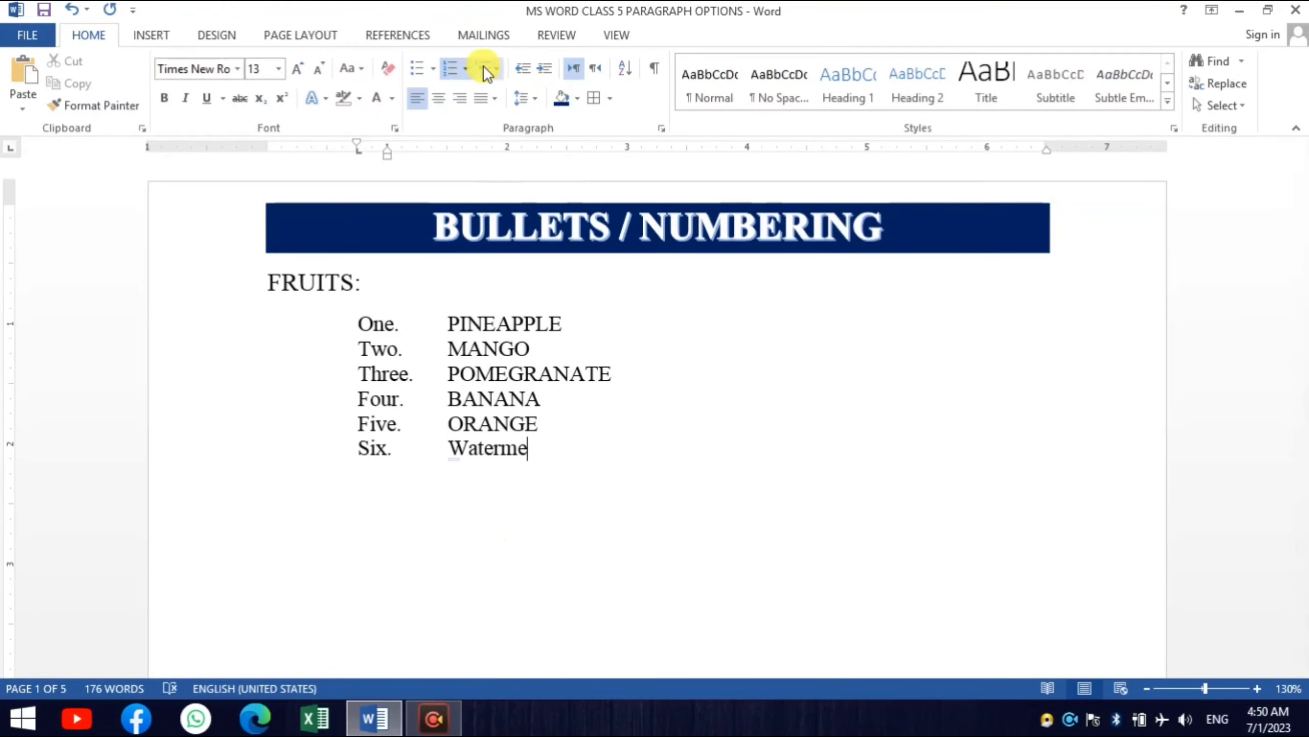
- Convert the six-item fruit list from word numbering to arrowhead bullets and place the cursor on the line below it
left_click_drag(541, 468, 376, 323)
left_click(433, 68)
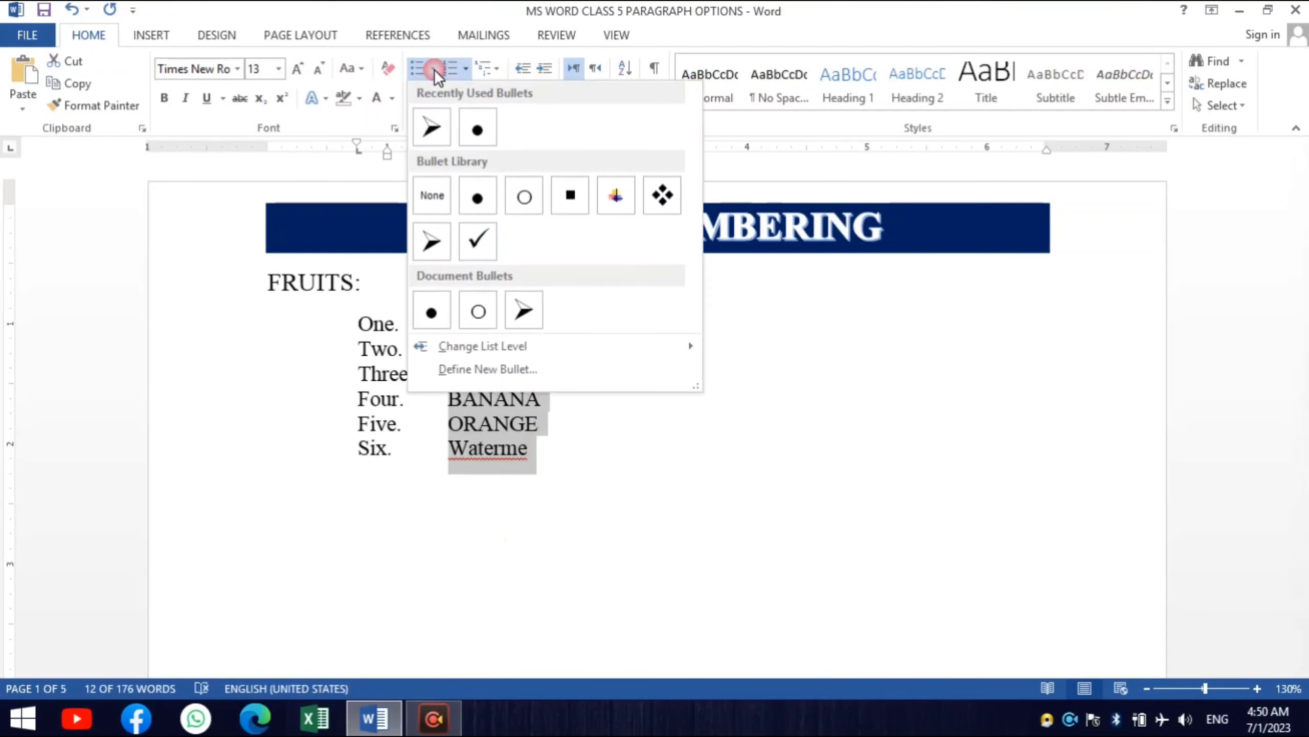
left_click(422, 143)
left_click(588, 496)
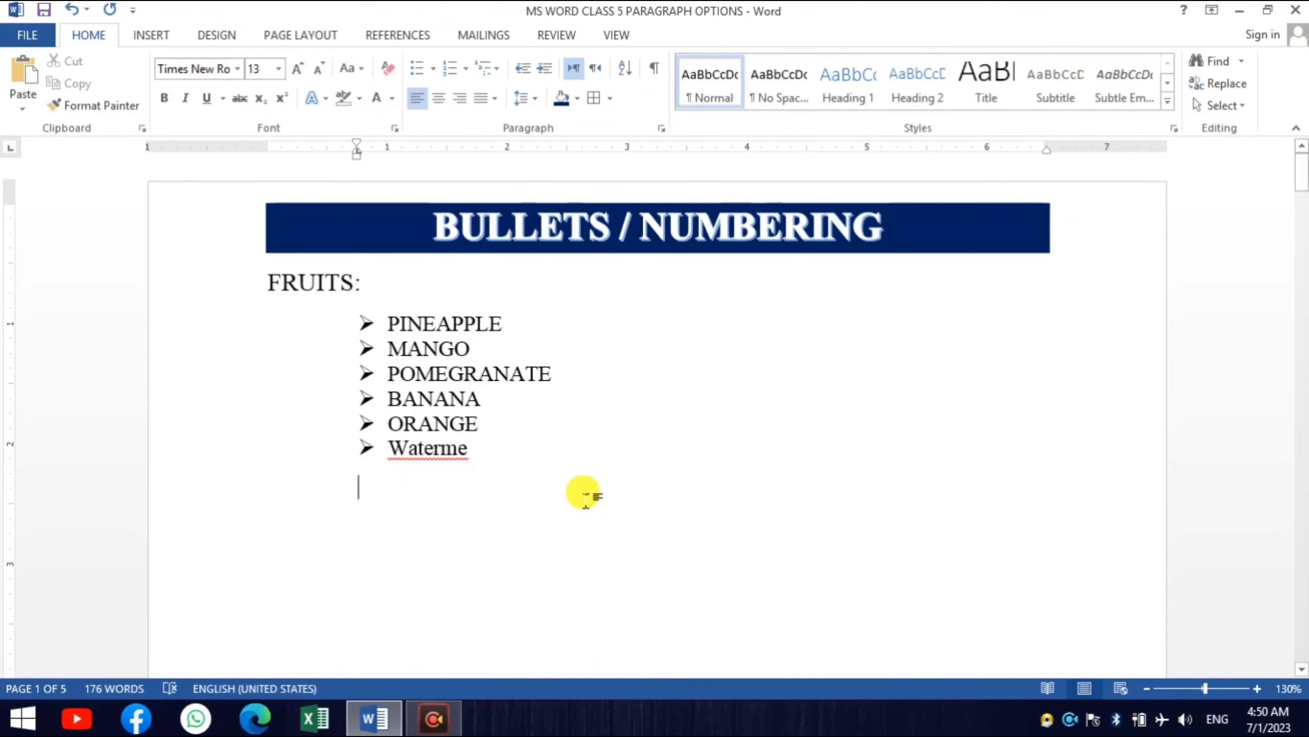
- Apply the 1), a), i) multilevel list format to the nine topics from COMPUTER to TRANSLATORS under OUTLINE OF COMPUTER SUBJECT
scroll(546, 485, "down", 10)
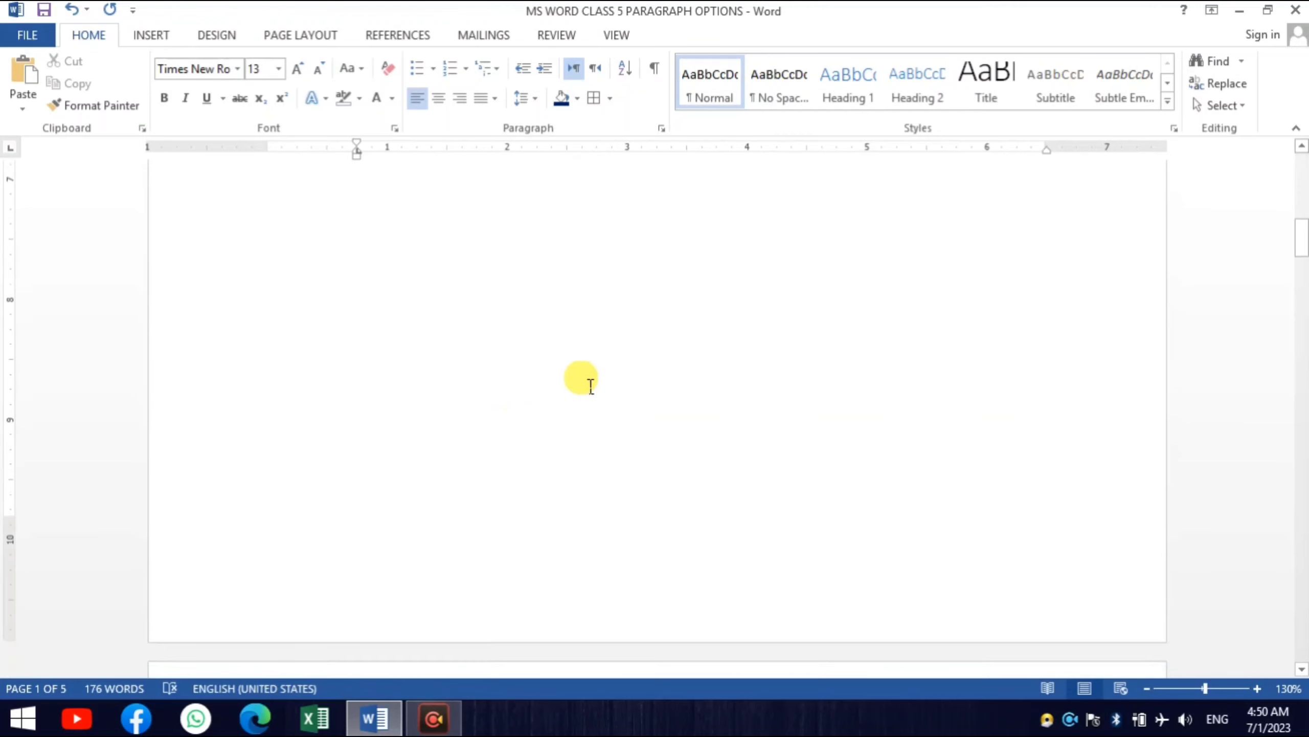
scroll(591, 384, "down", 8)
scroll(604, 354, "up", 3)
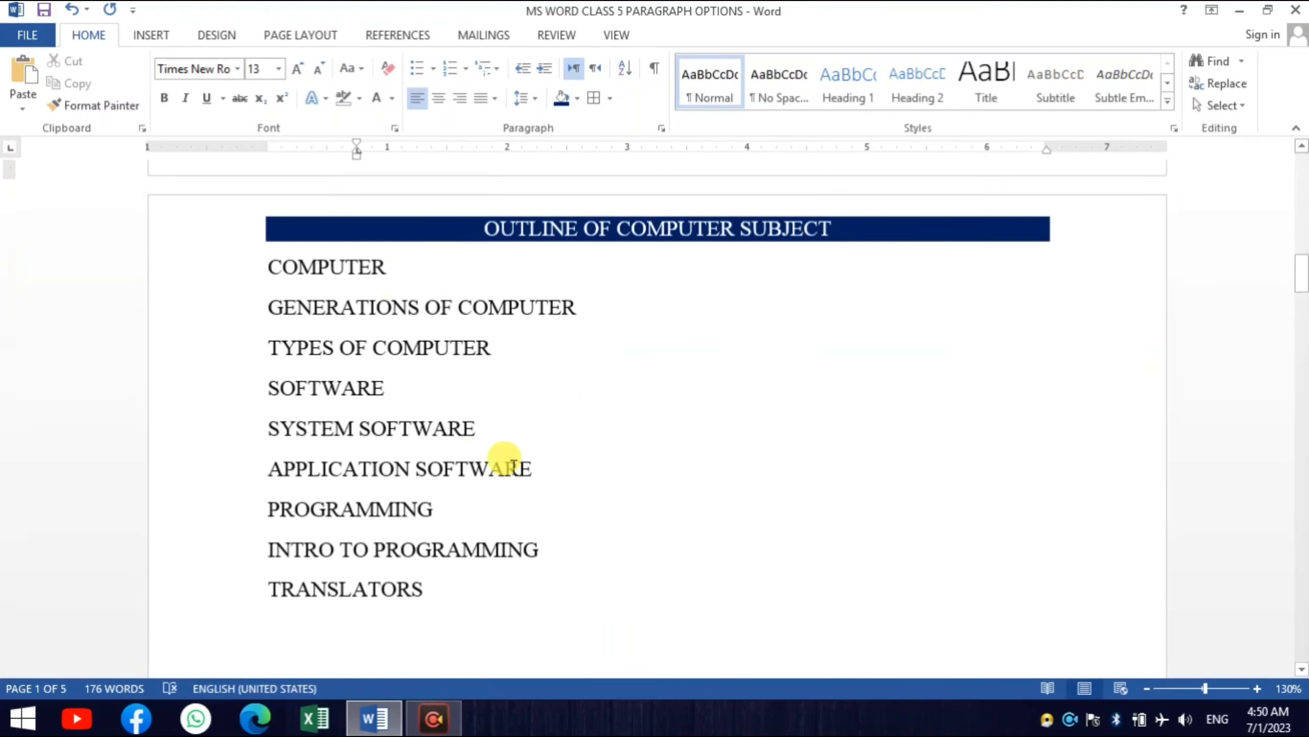
left_click(361, 273)
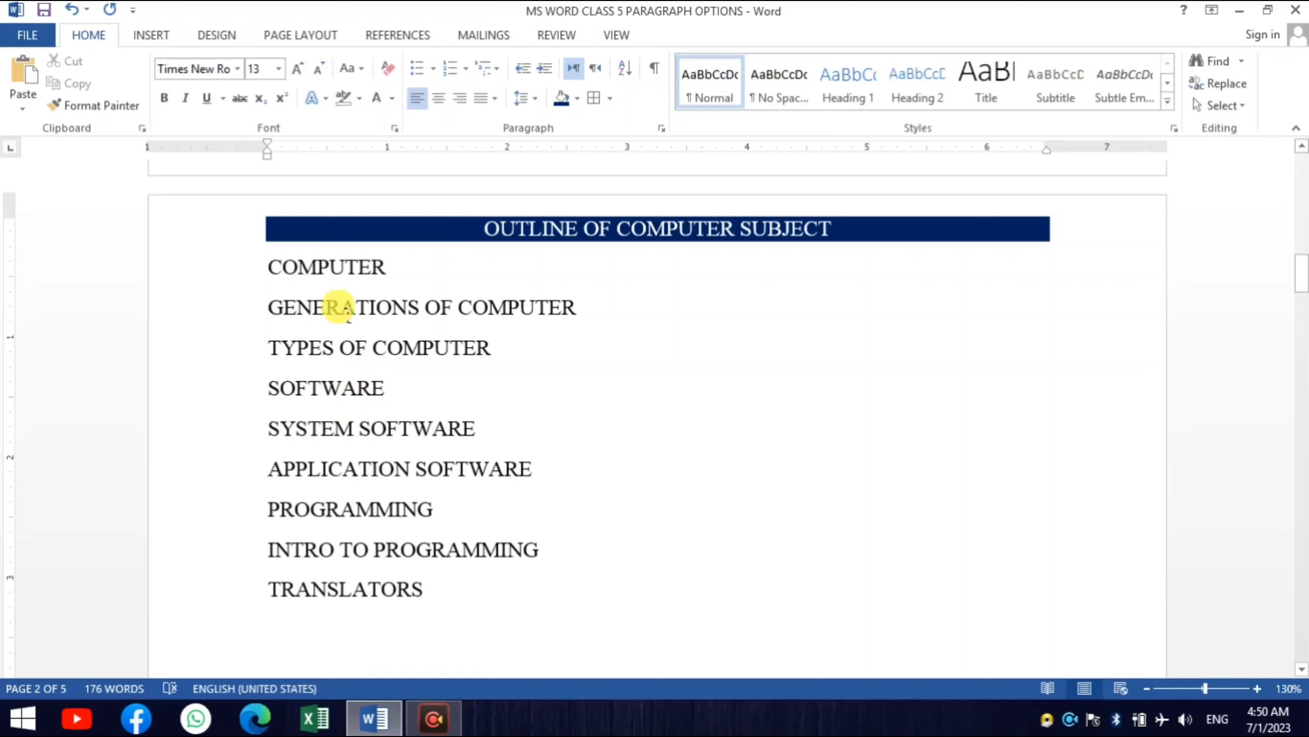
left_click_drag(242, 269, 257, 605)
left_click(498, 69)
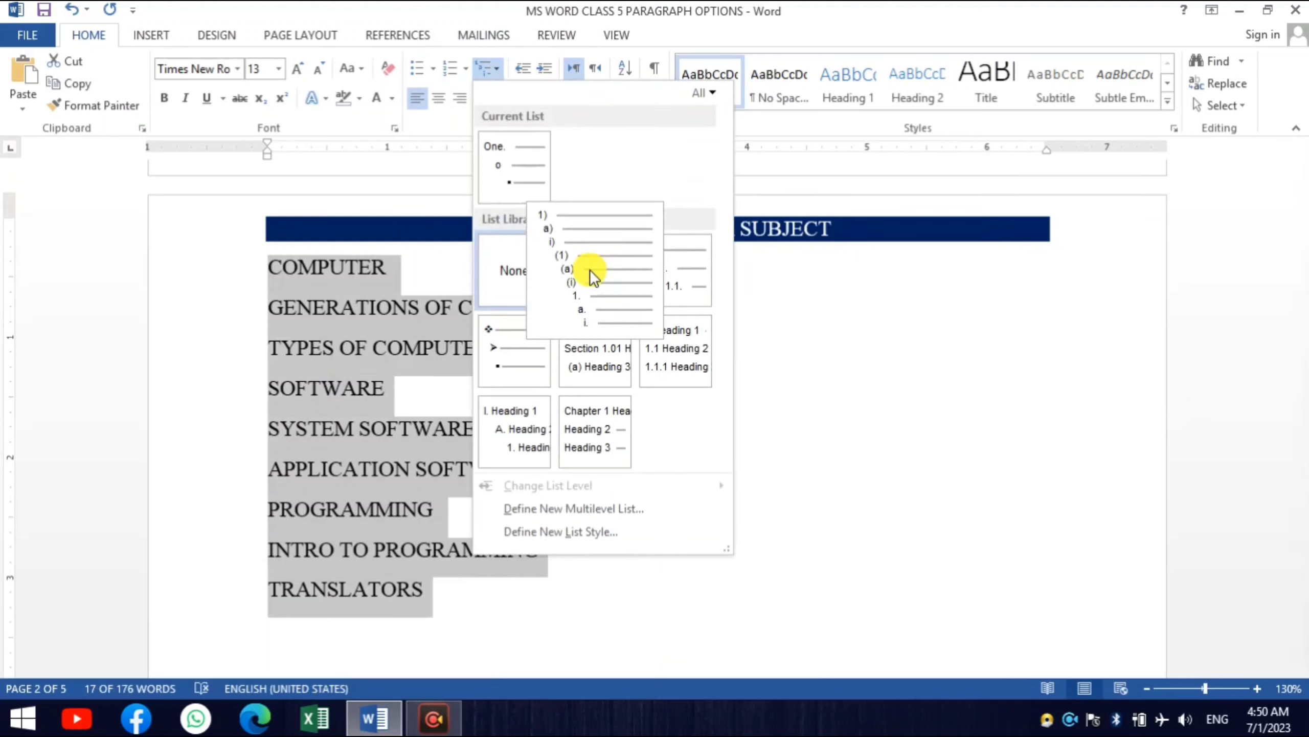
left_click(590, 269)
left_click(761, 419)
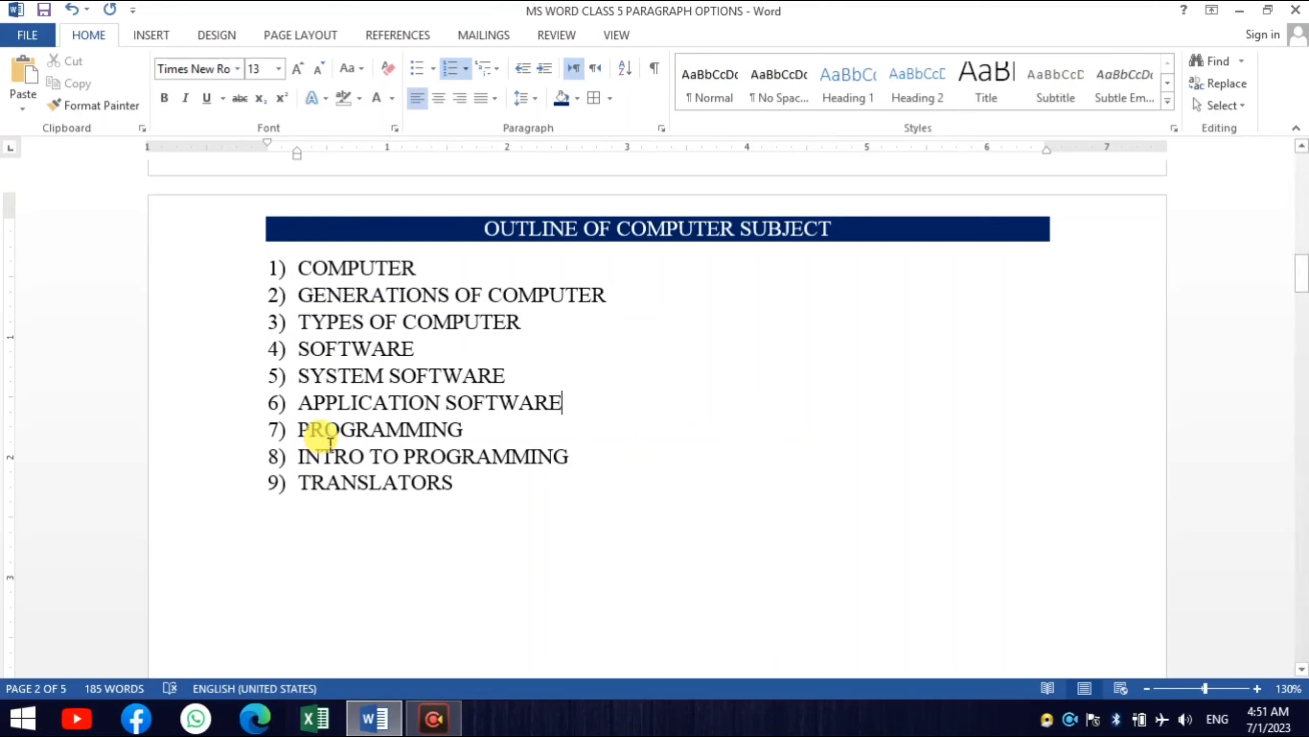
left_click(212, 276)
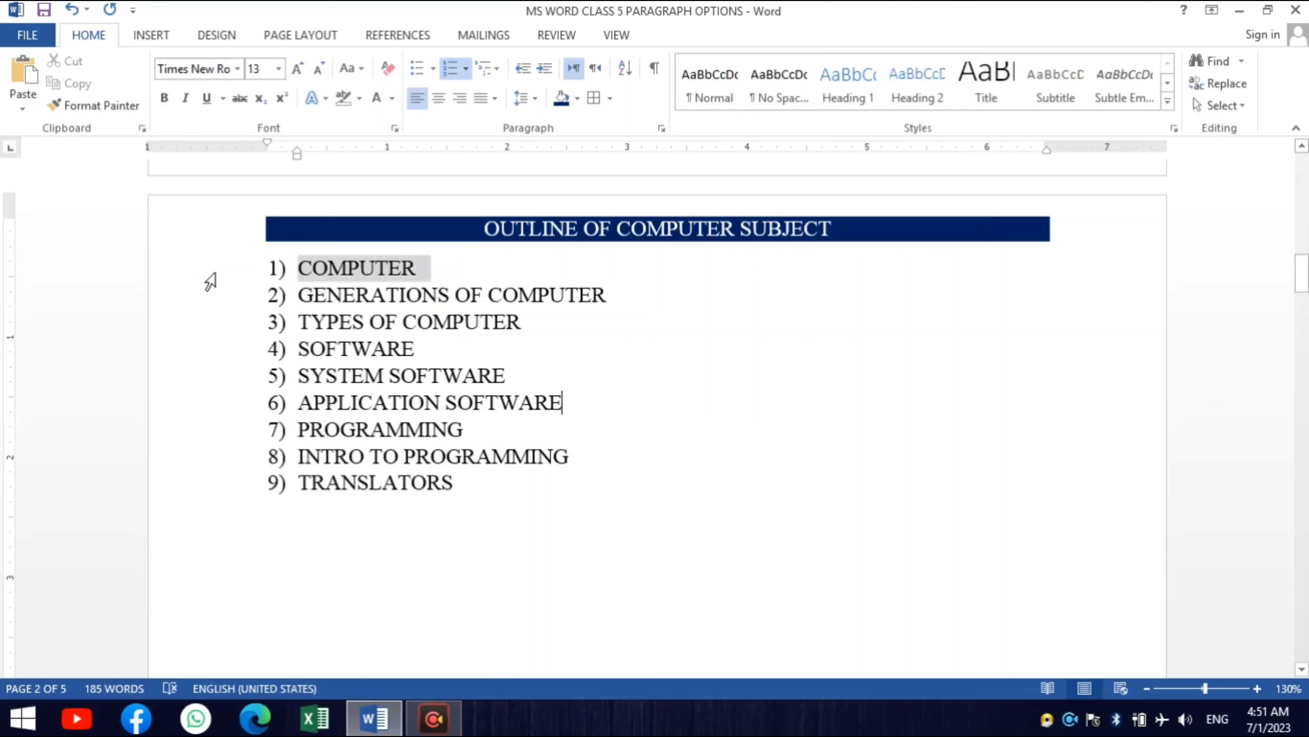
left_click(216, 356)
left_click(215, 438)
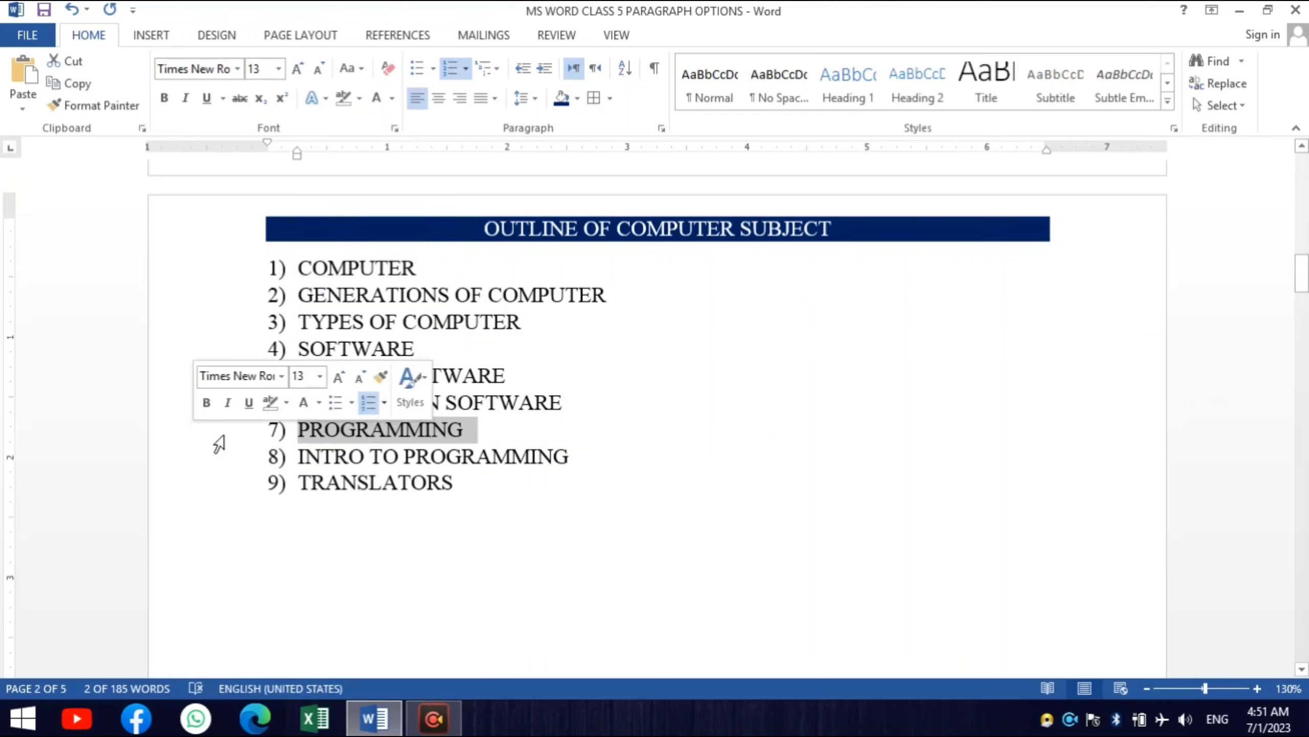
left_click(386, 307)
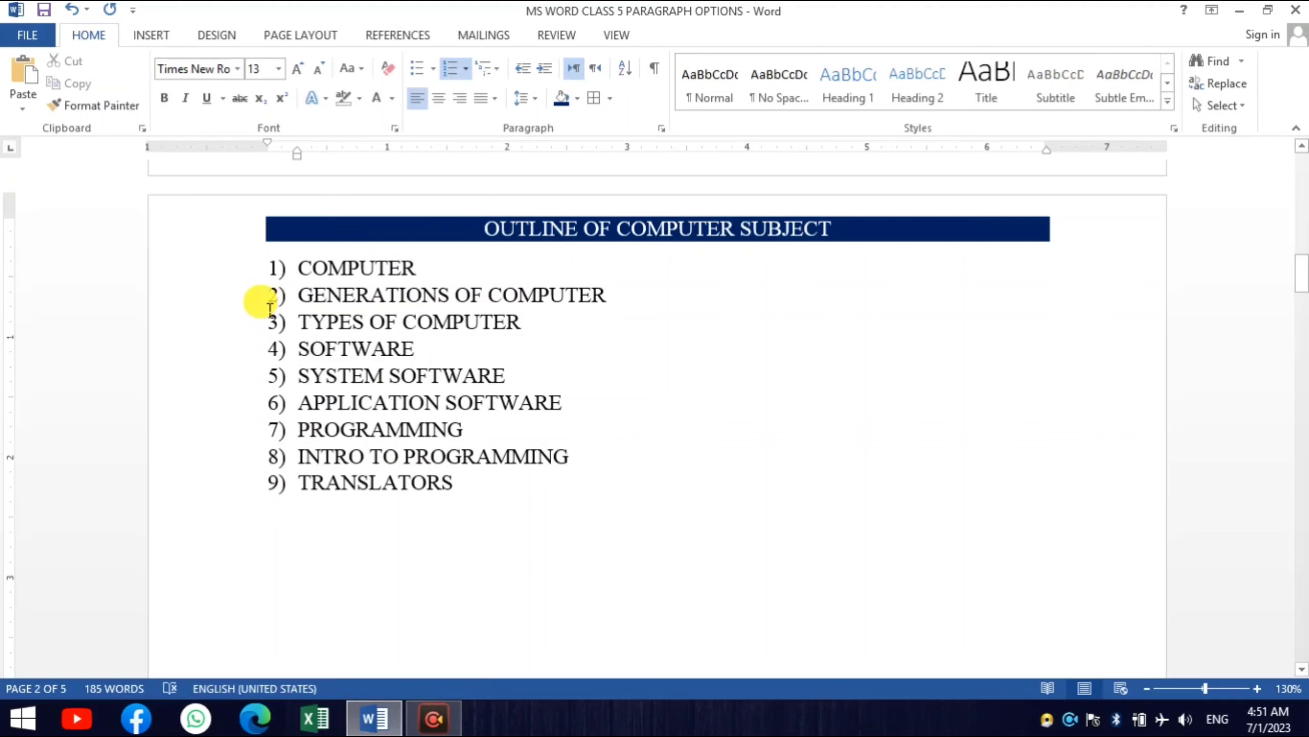
left_click(273, 270)
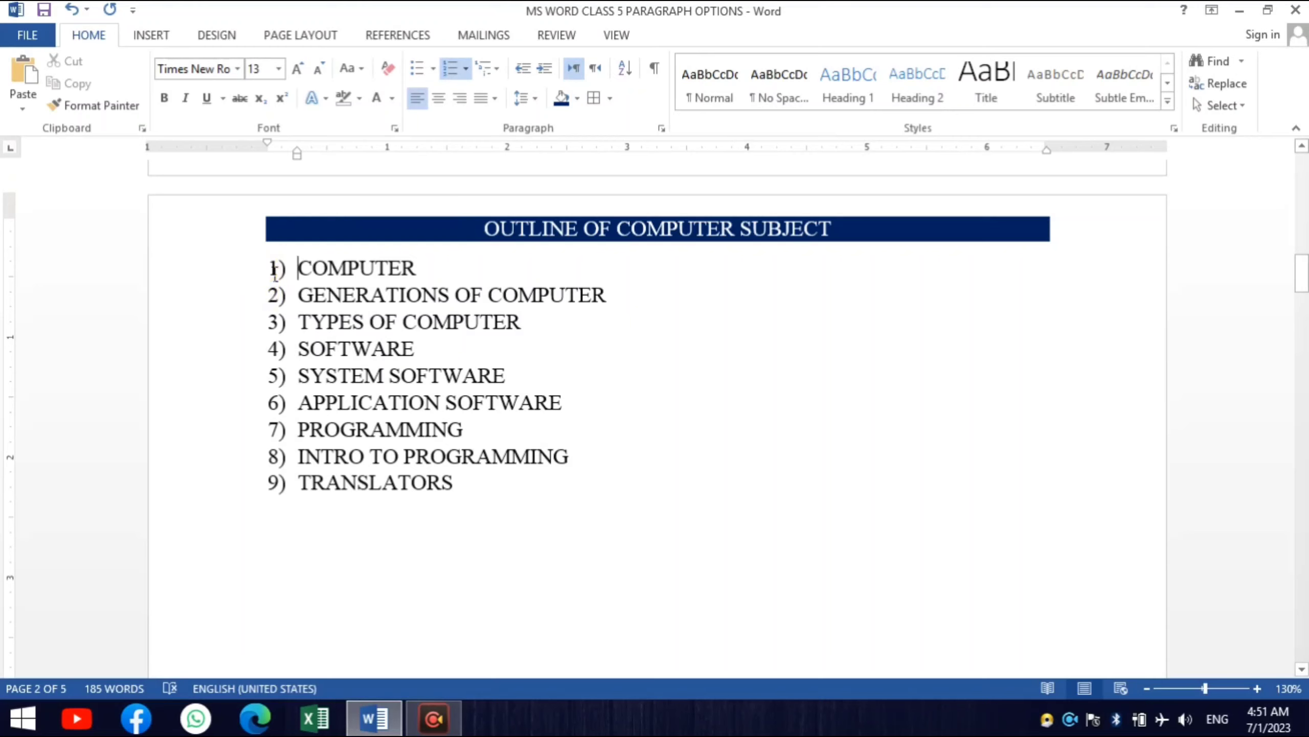